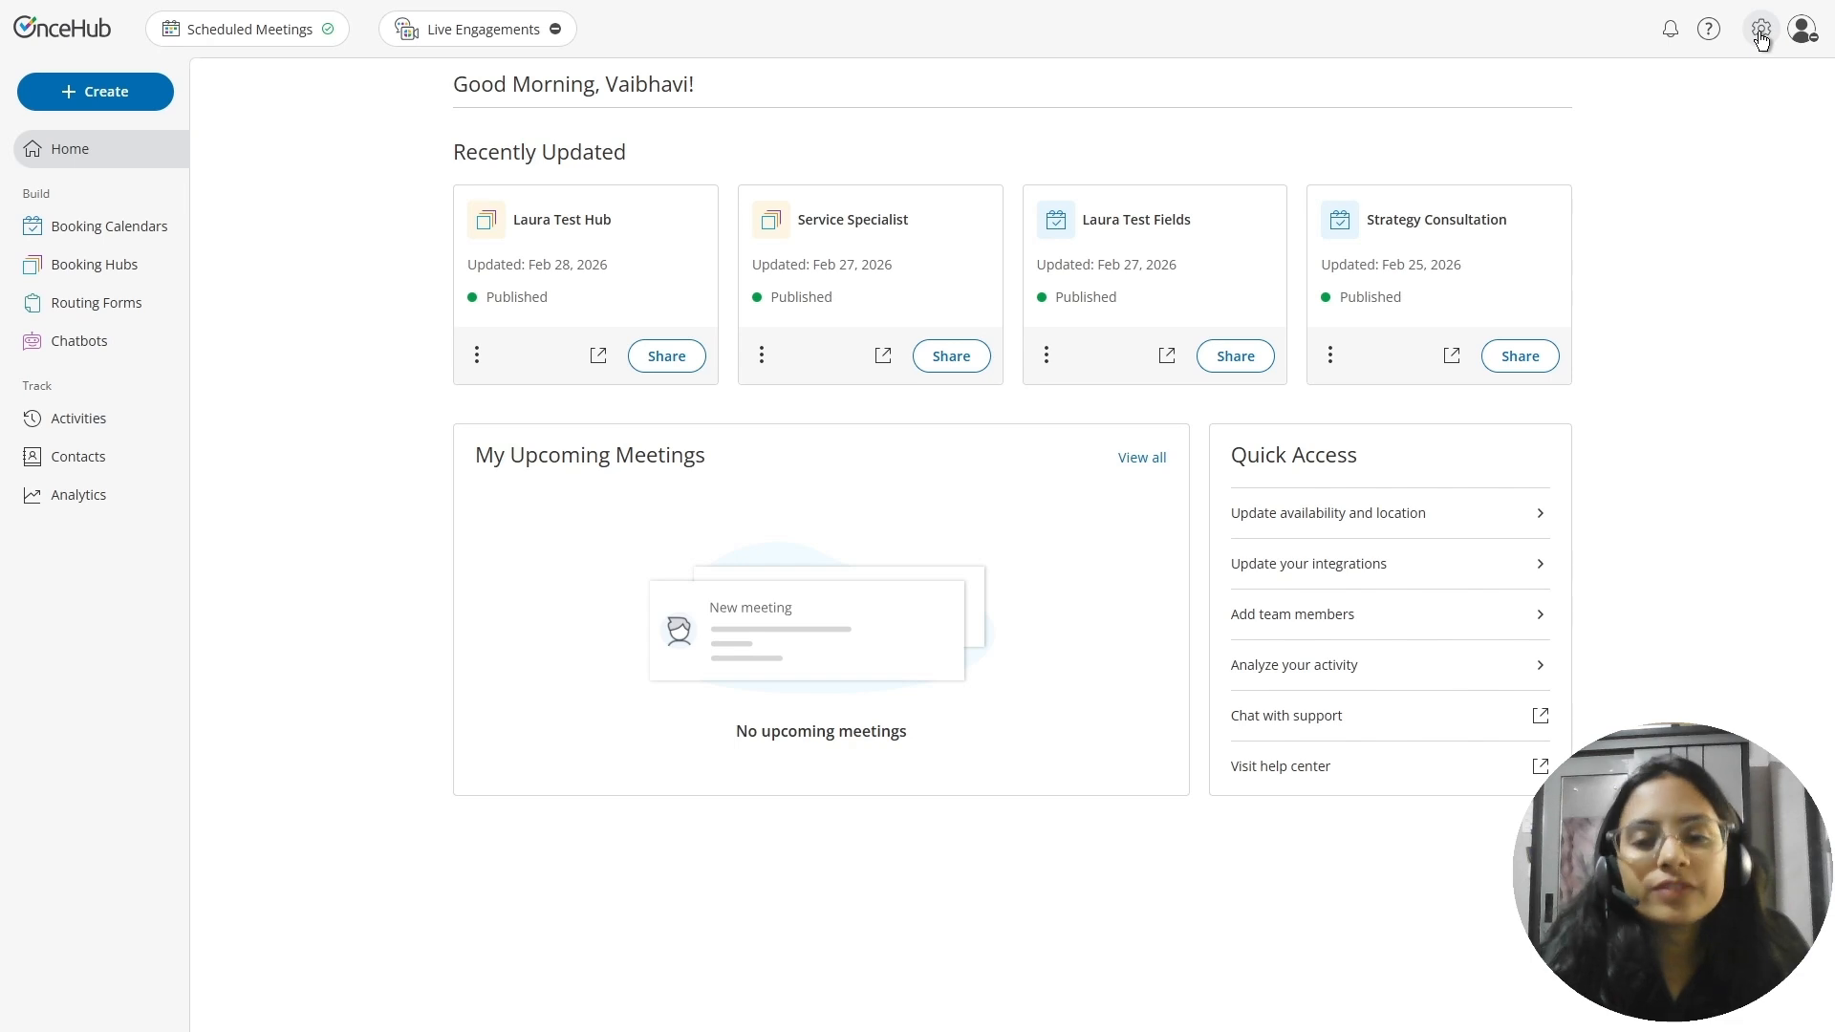
# Open the Objects and Properties settings and look through the Contact object's property list
pyautogui.click(1762, 33)
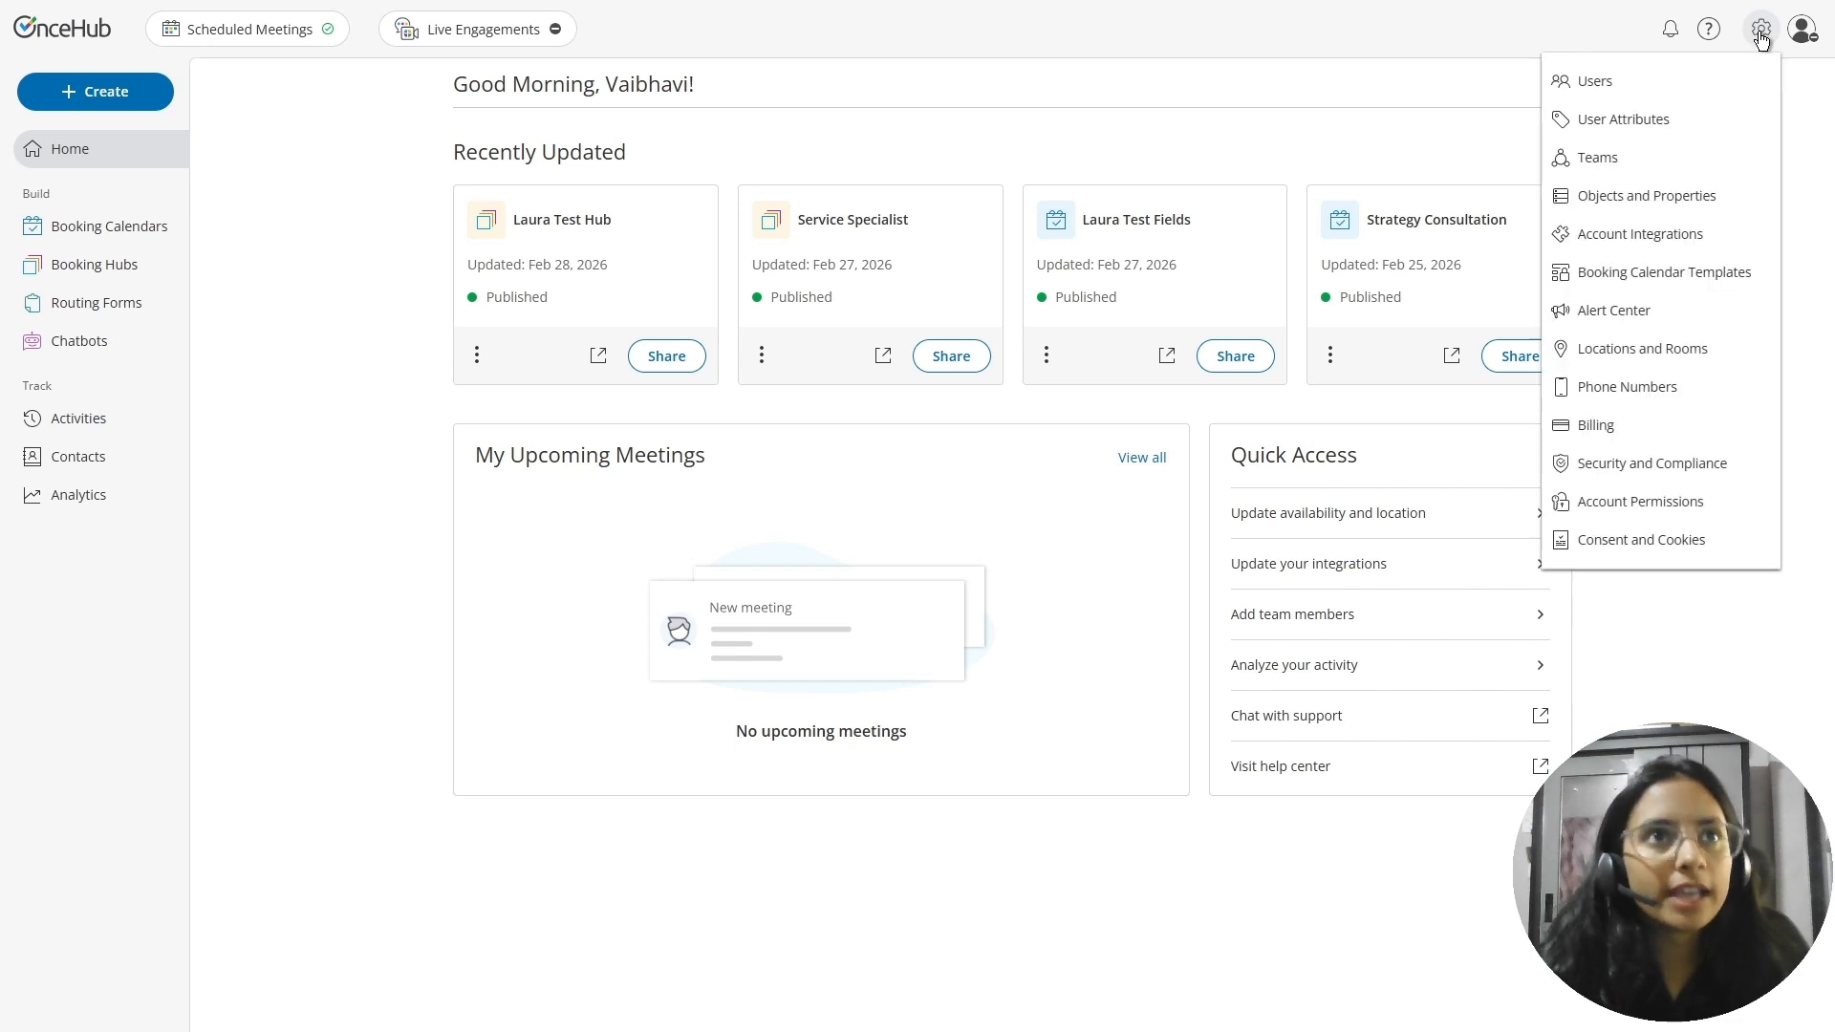
pyautogui.click(1661, 206)
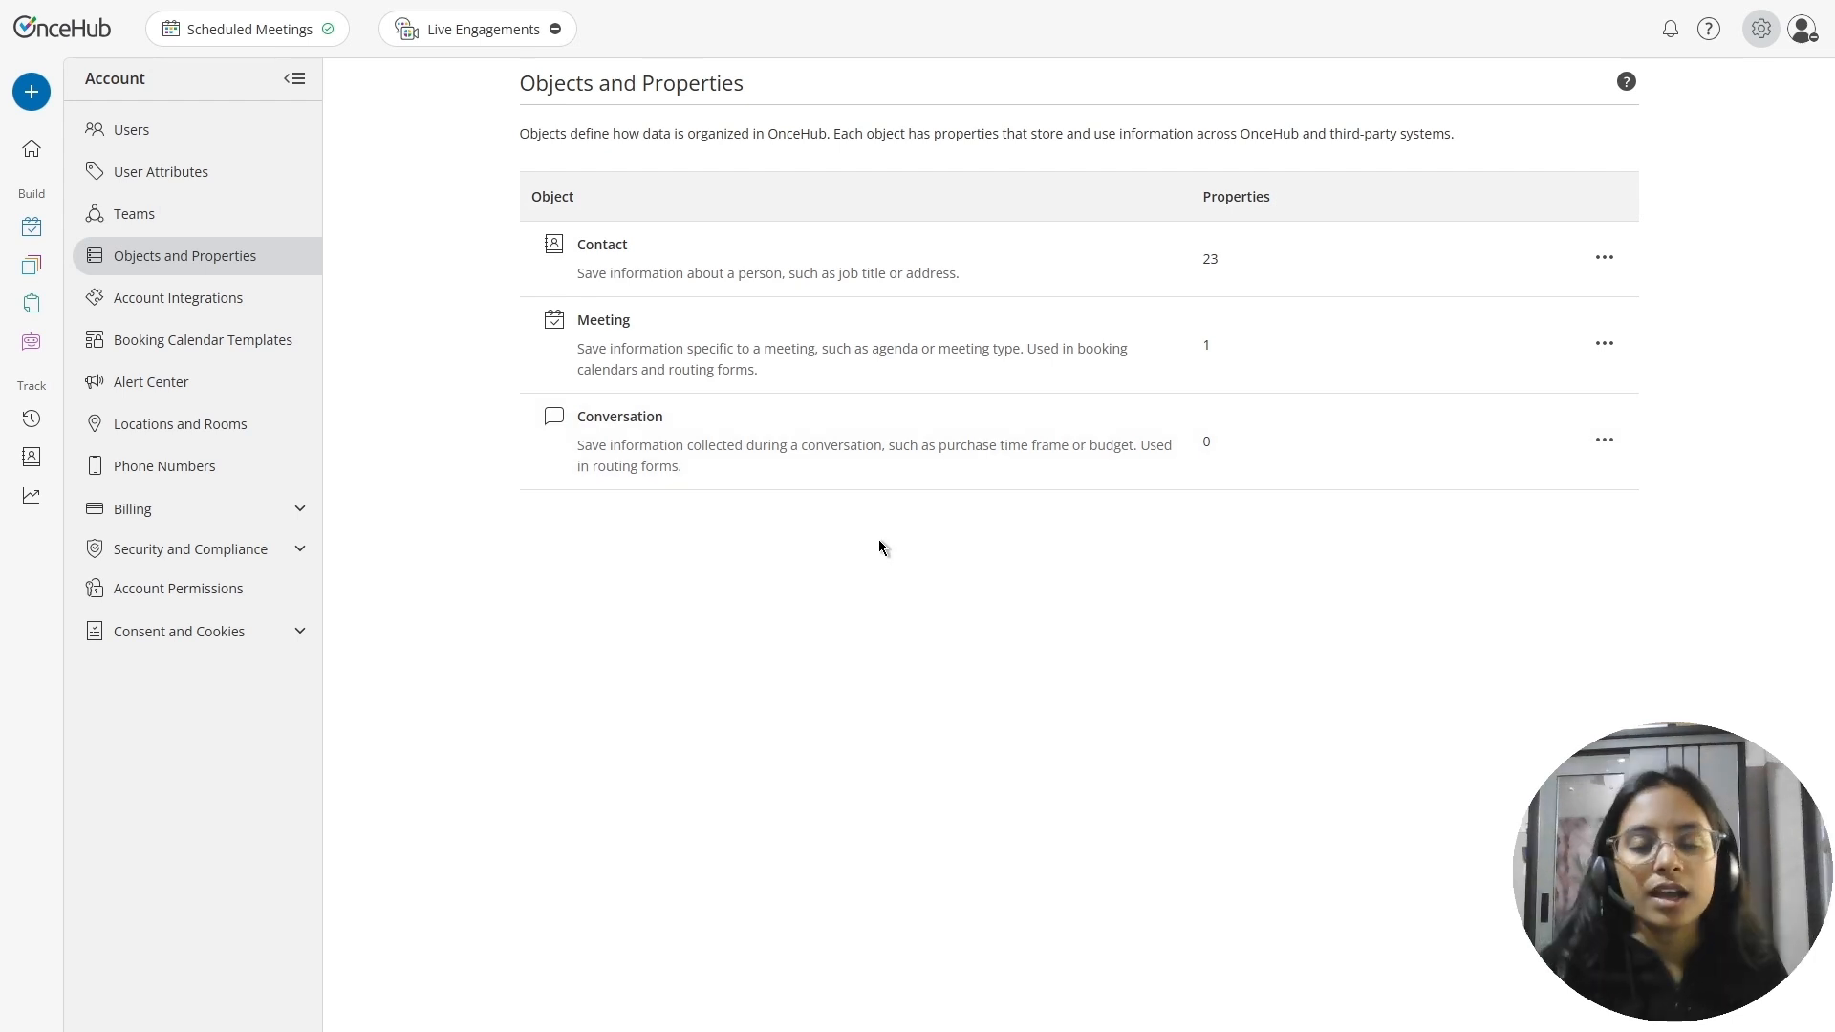
pyautogui.click(874, 256)
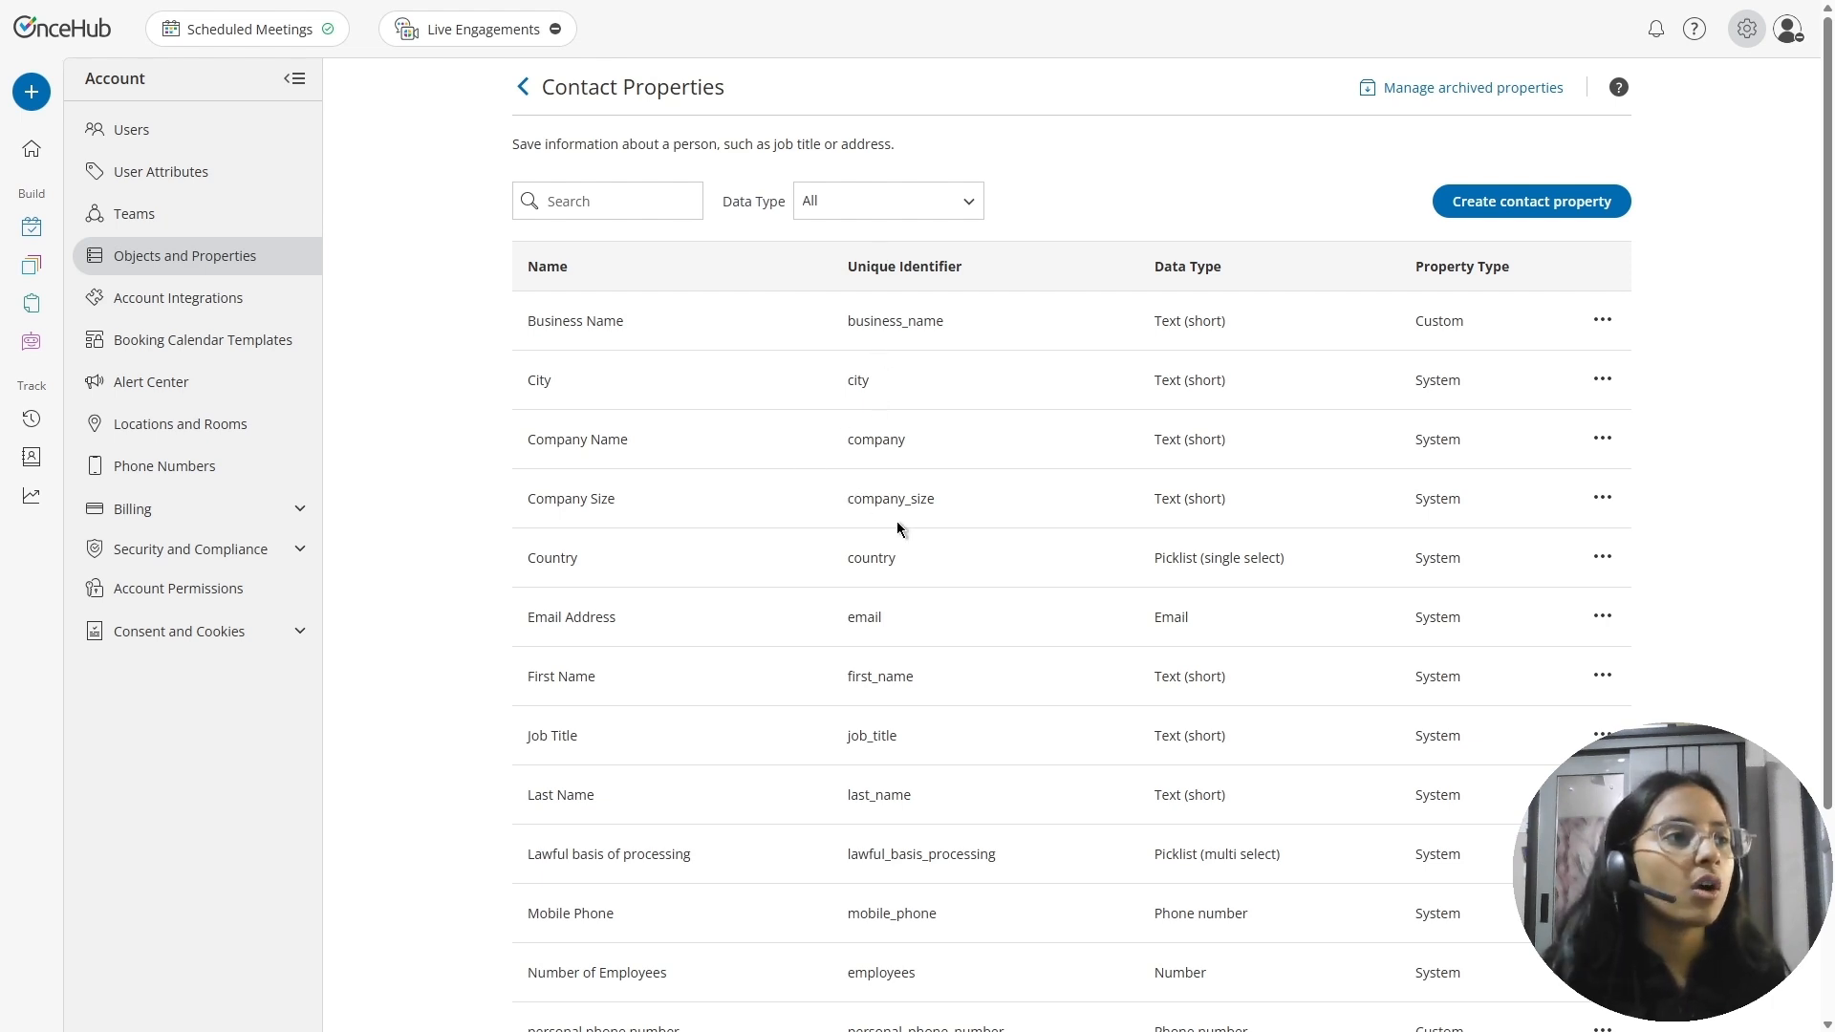
pyautogui.scroll(-2, 898, 526)
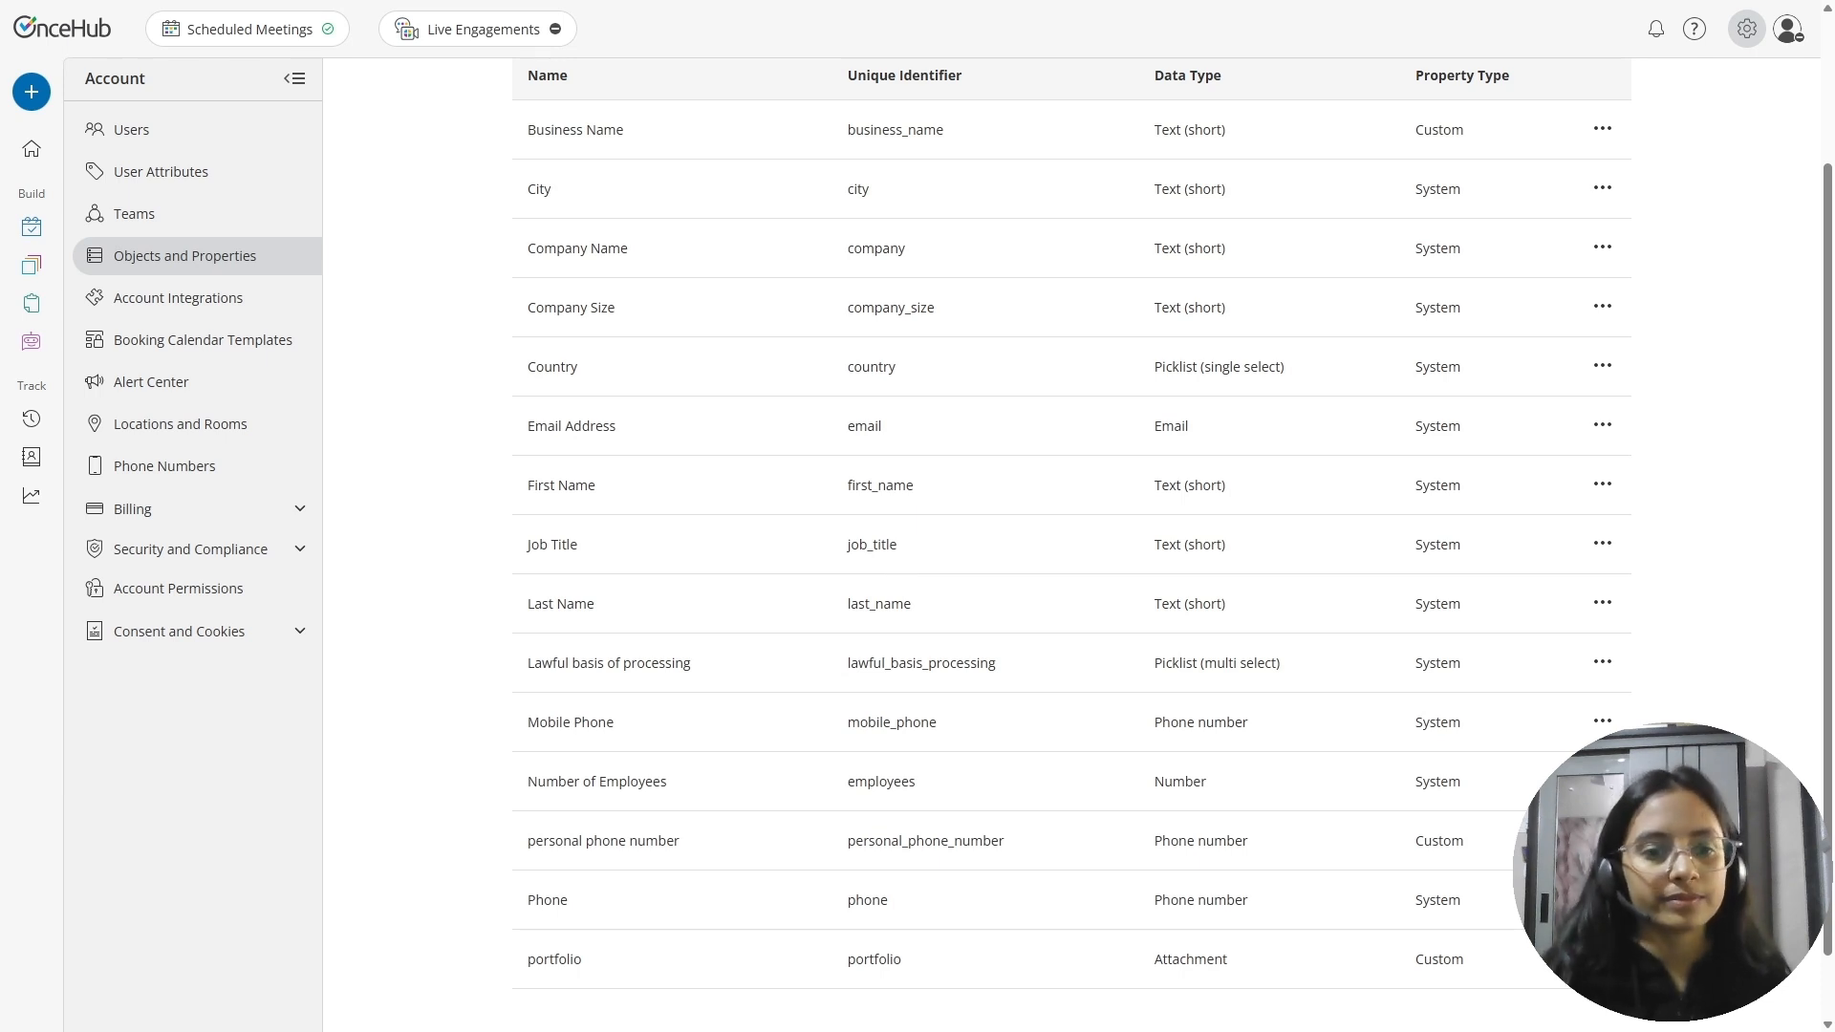
pyautogui.scroll(2, 768, 435)
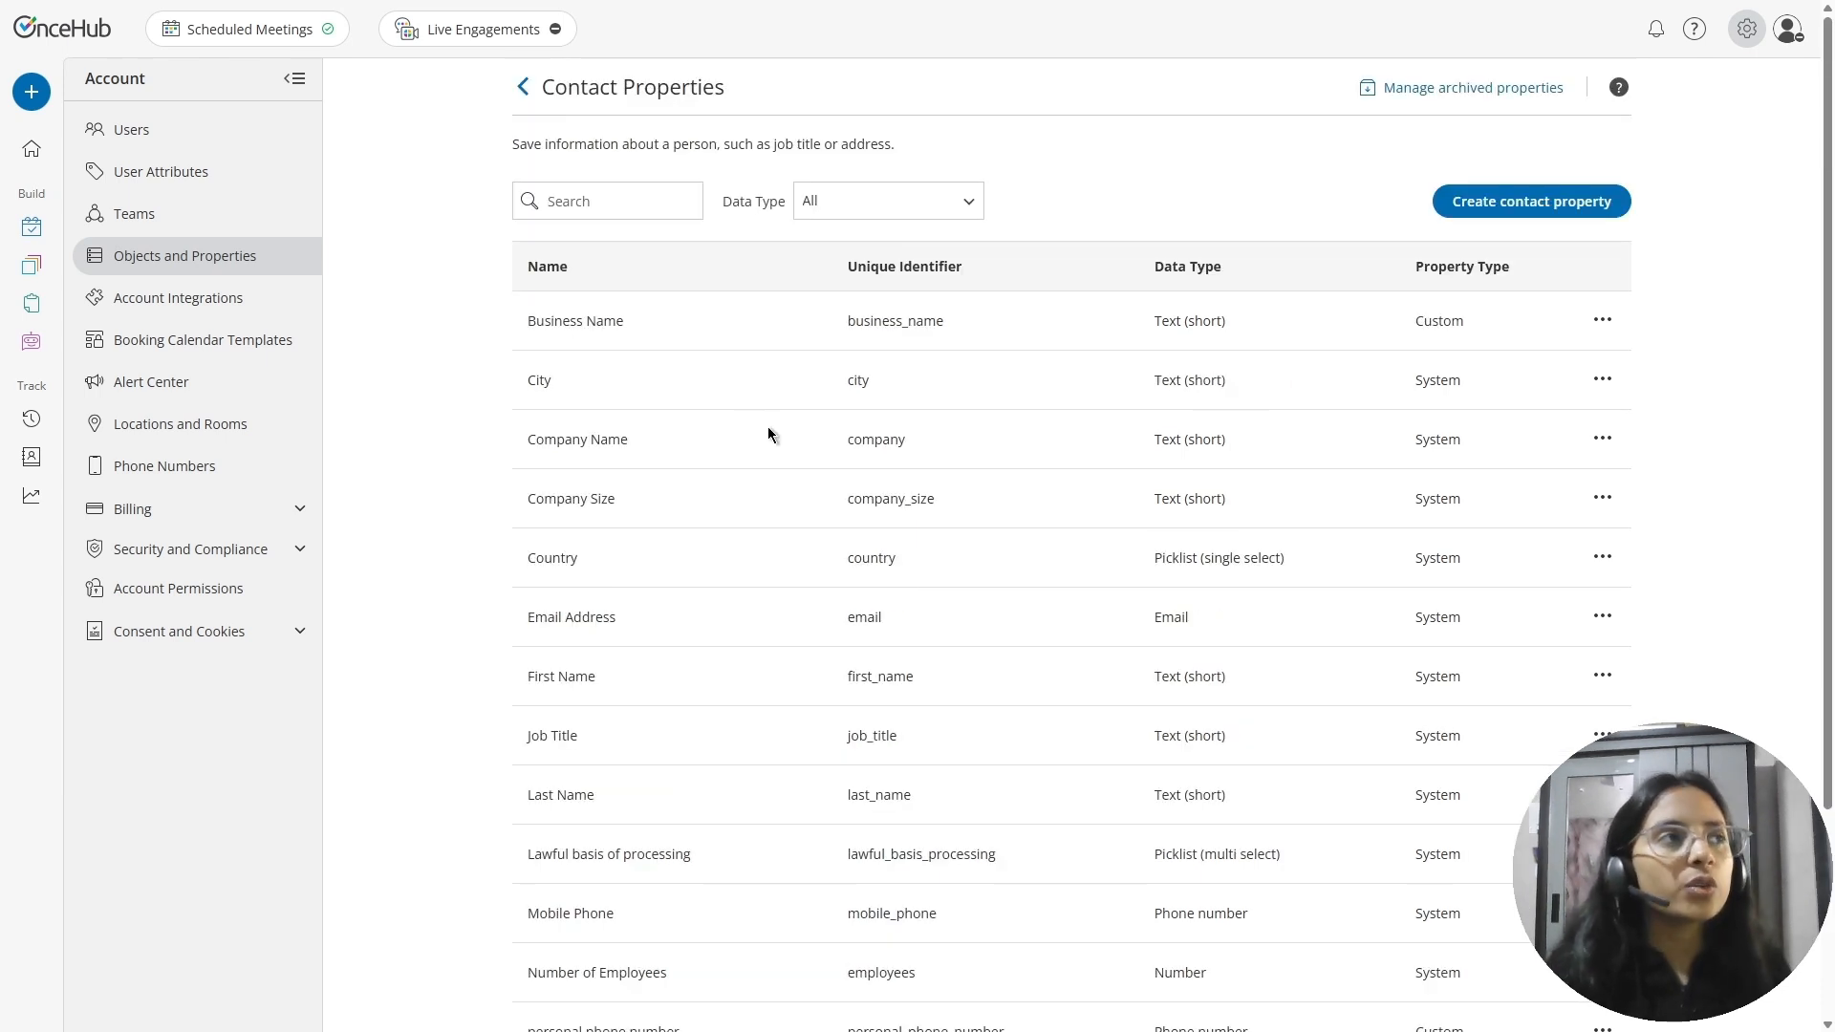
# View the property lists of the Meeting object and the Conversation object
pyautogui.click(524, 87)
pyautogui.click(656, 362)
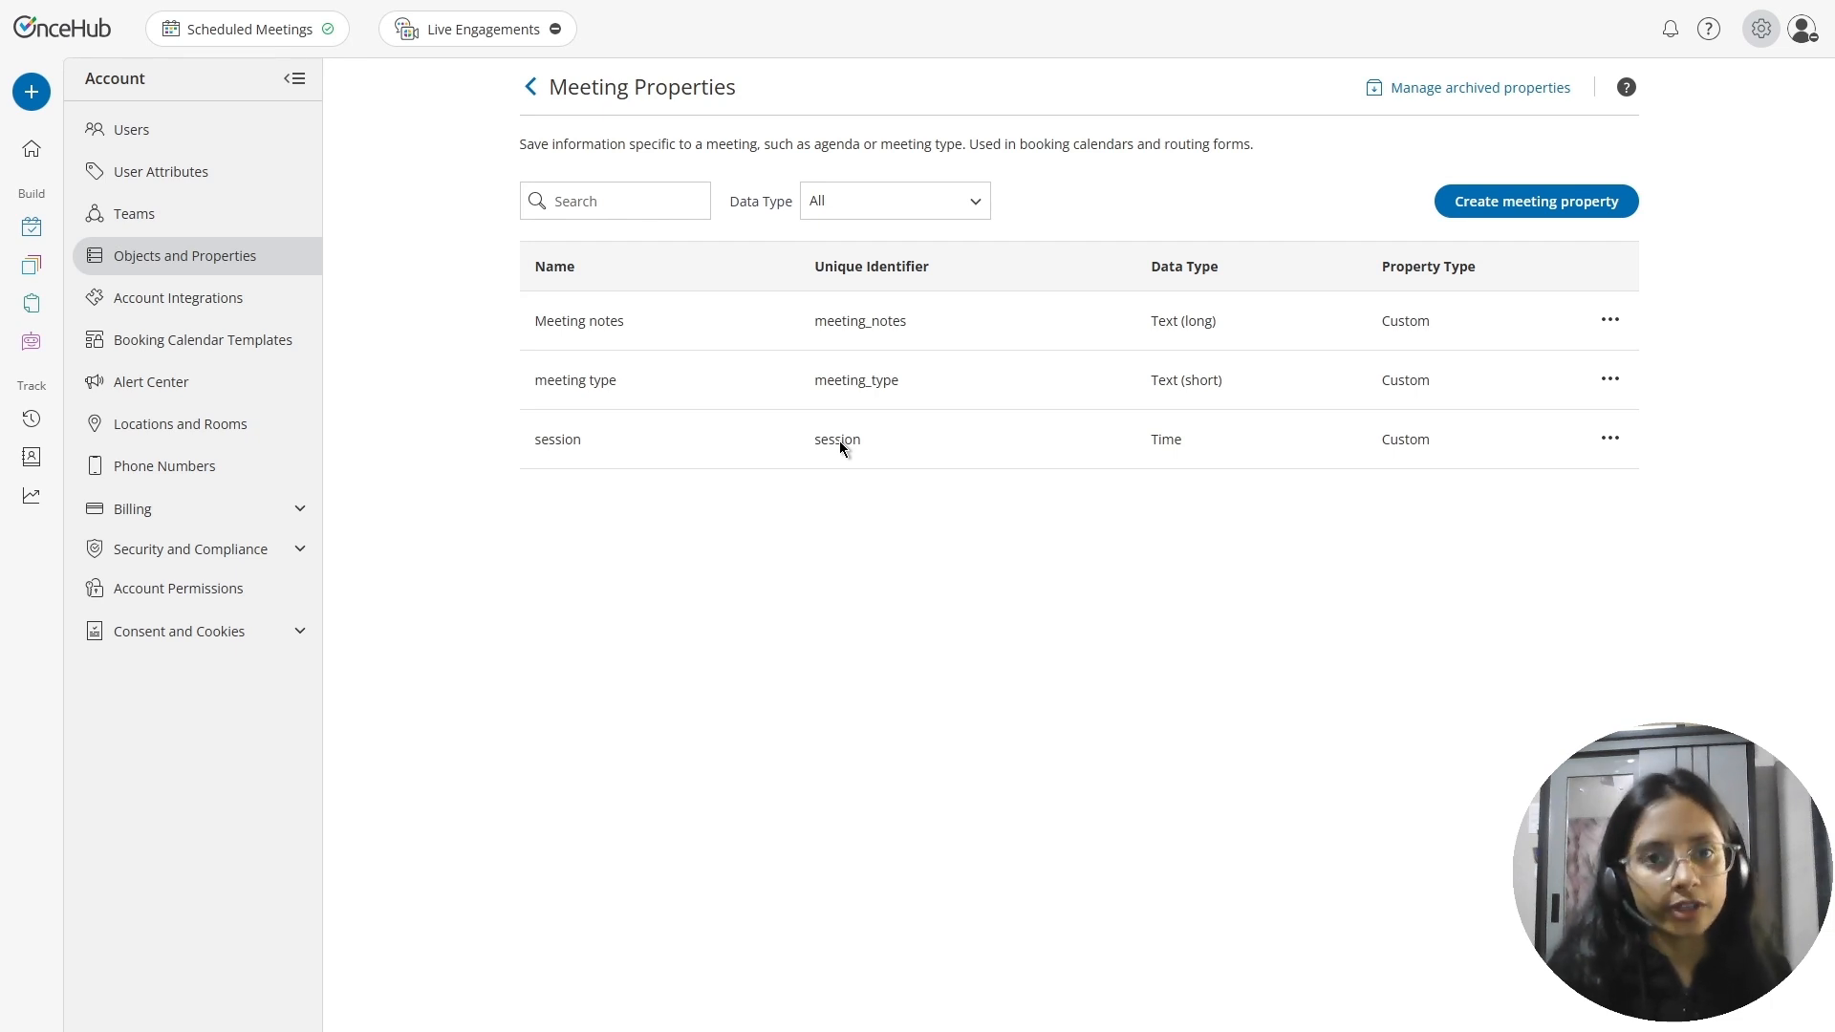
pyautogui.click(529, 88)
pyautogui.click(688, 423)
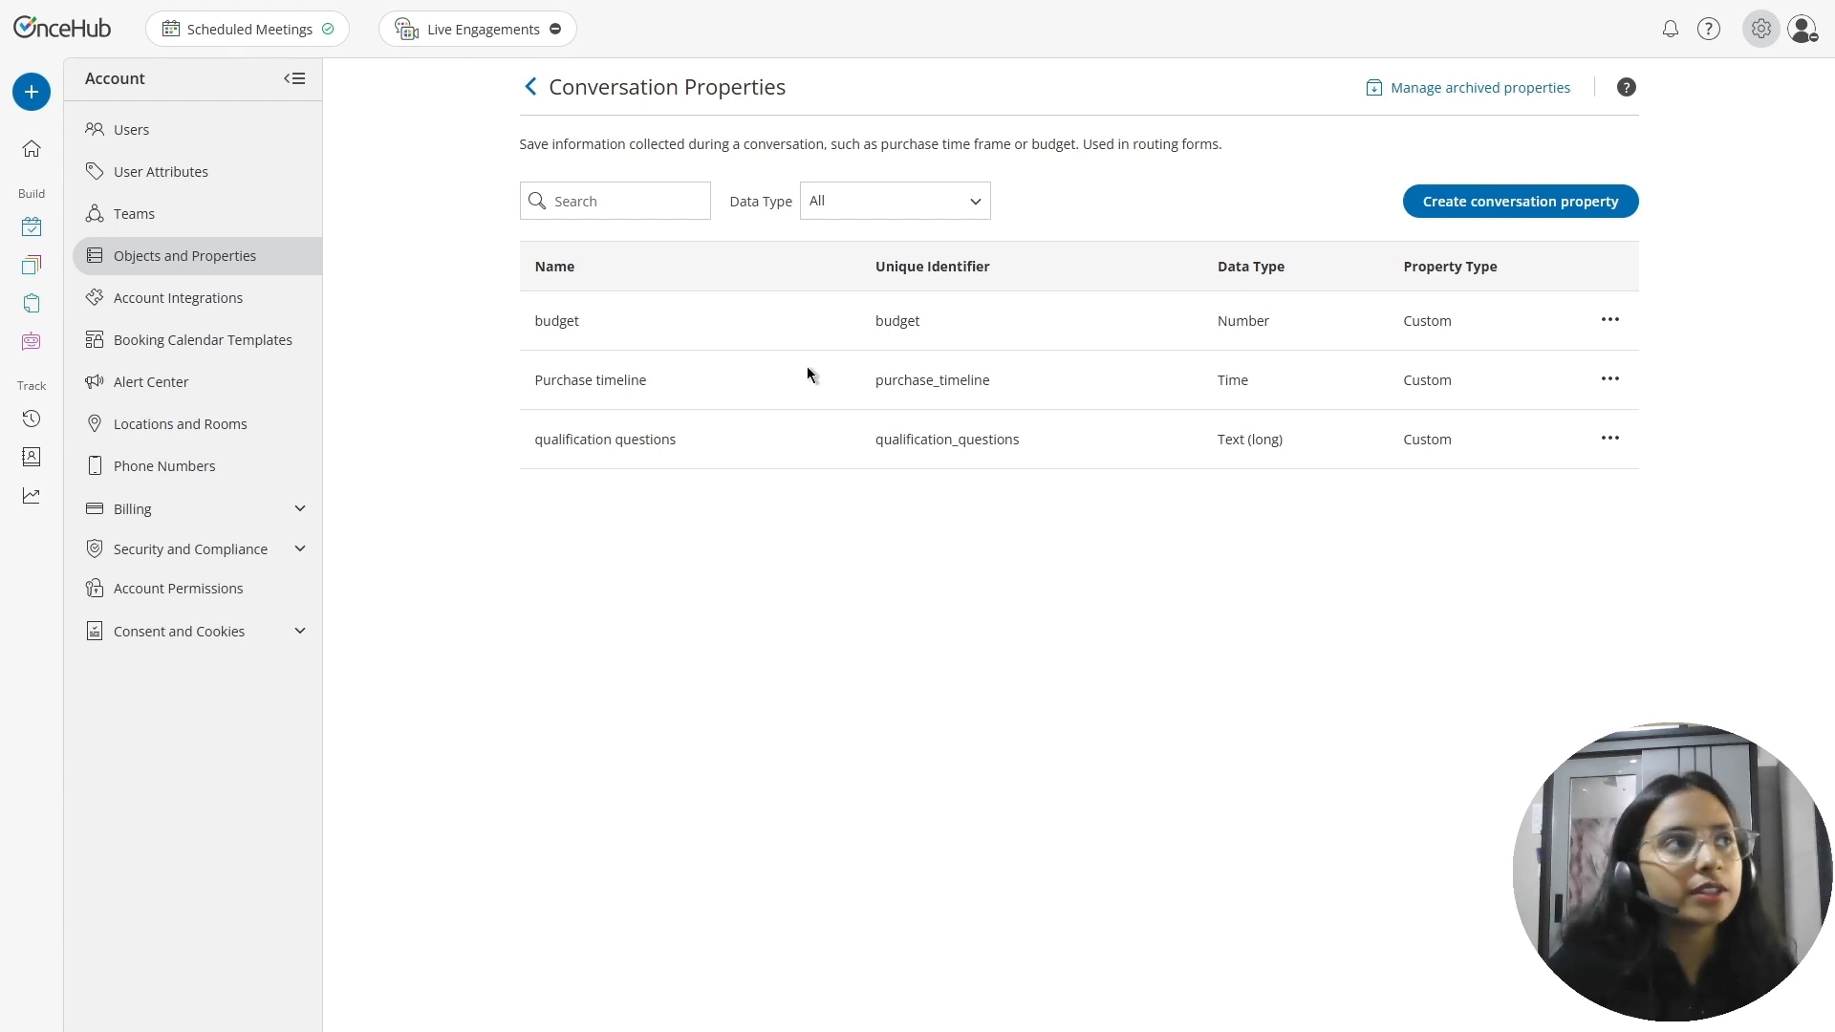
# Return to the Contact object's properties and check which actions are available for the custom Business Name property
pyautogui.click(532, 86)
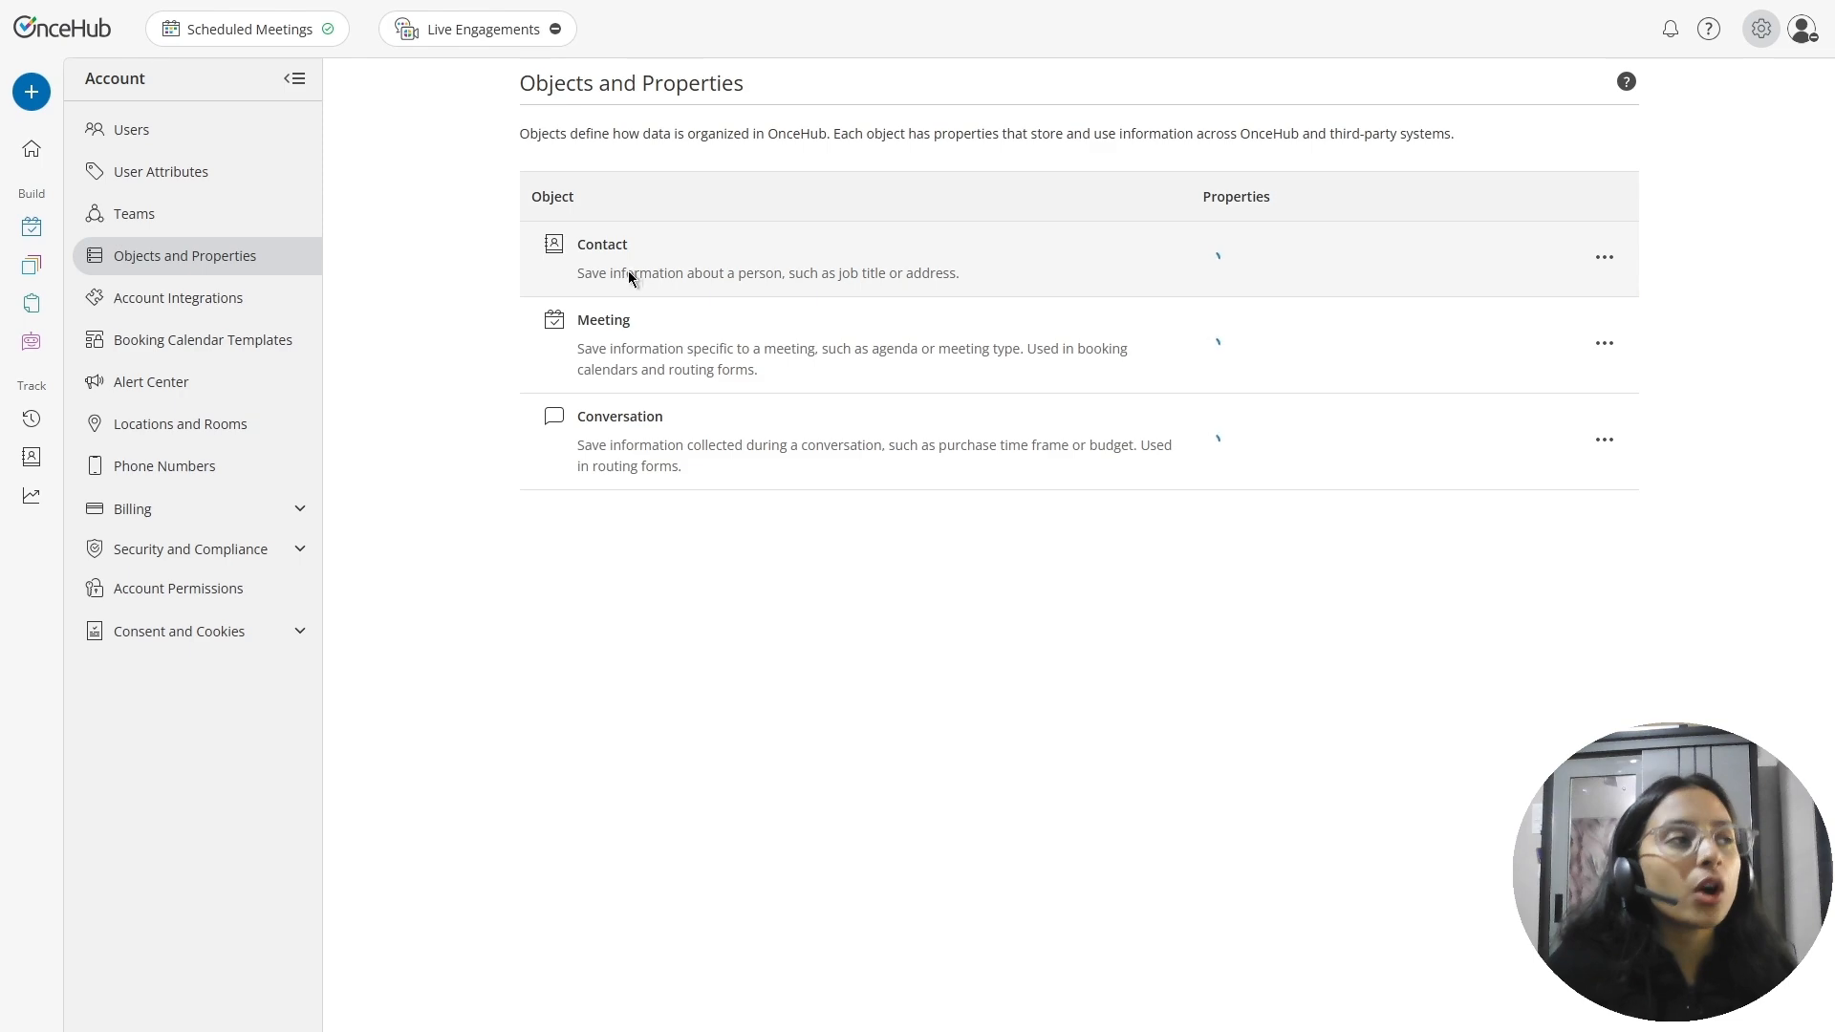
pyautogui.click(628, 272)
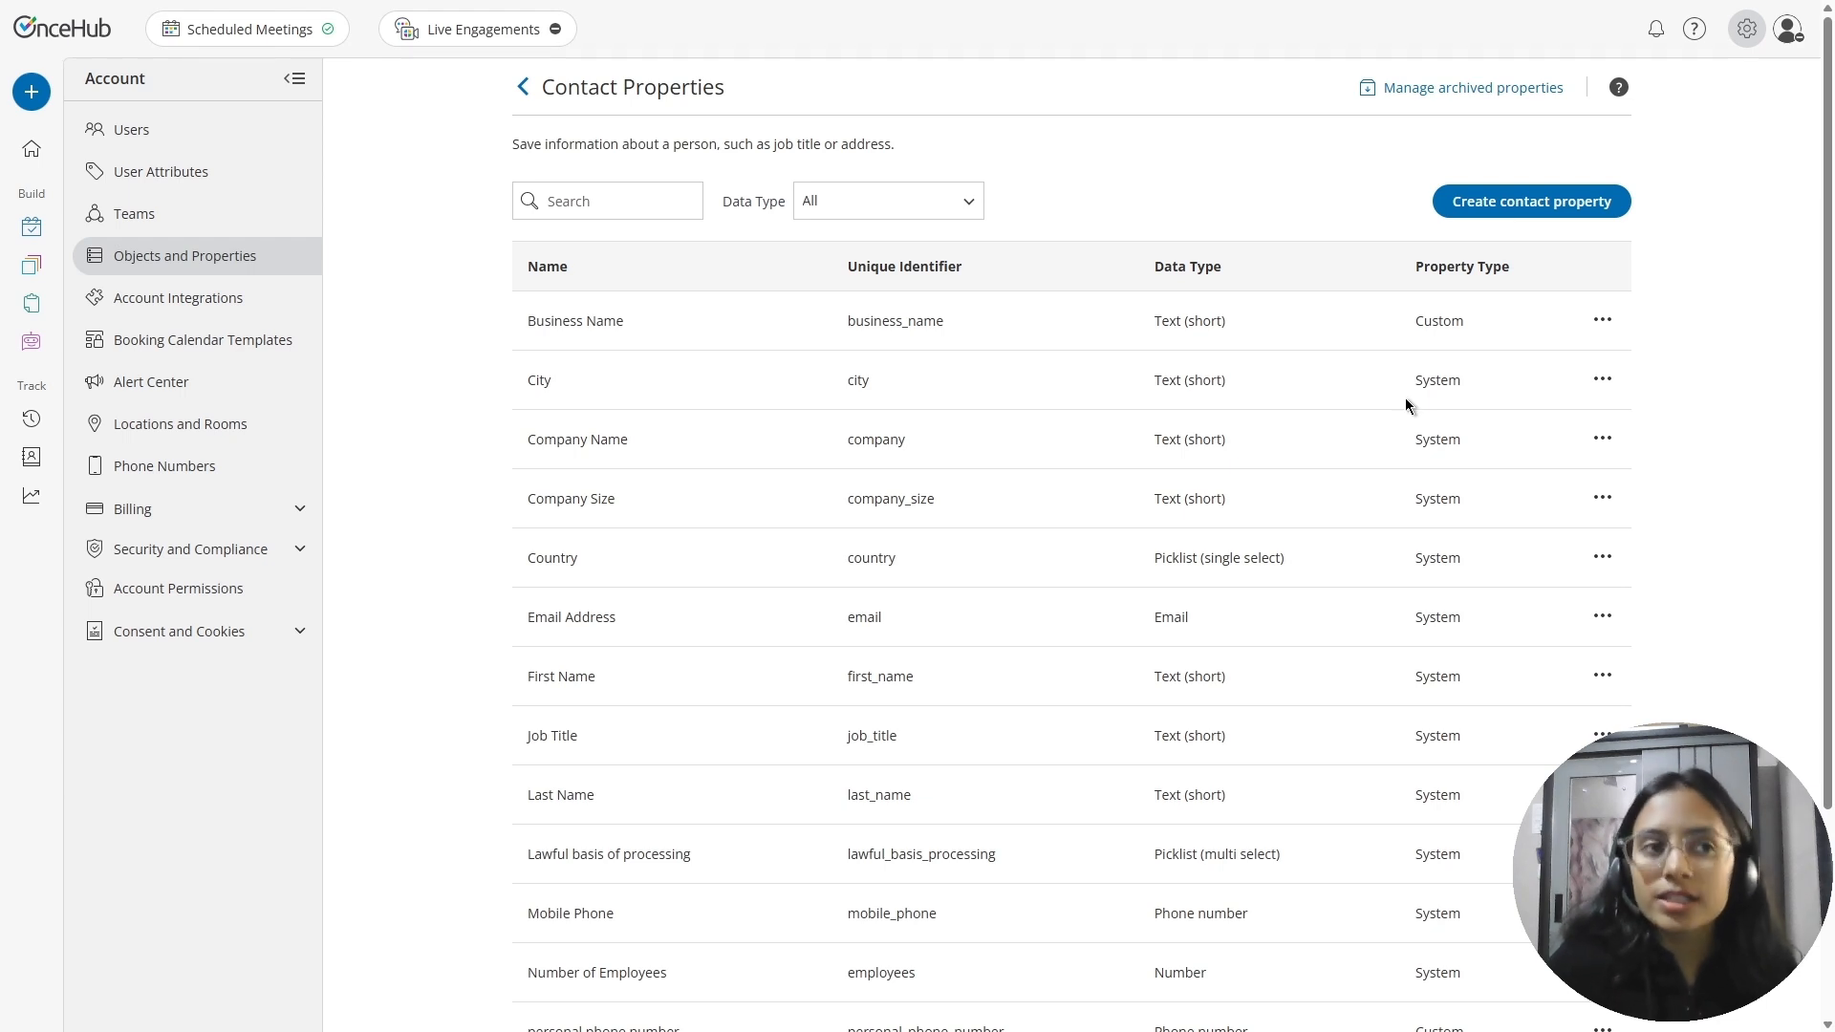
pyautogui.scroll(-1, 1410, 411)
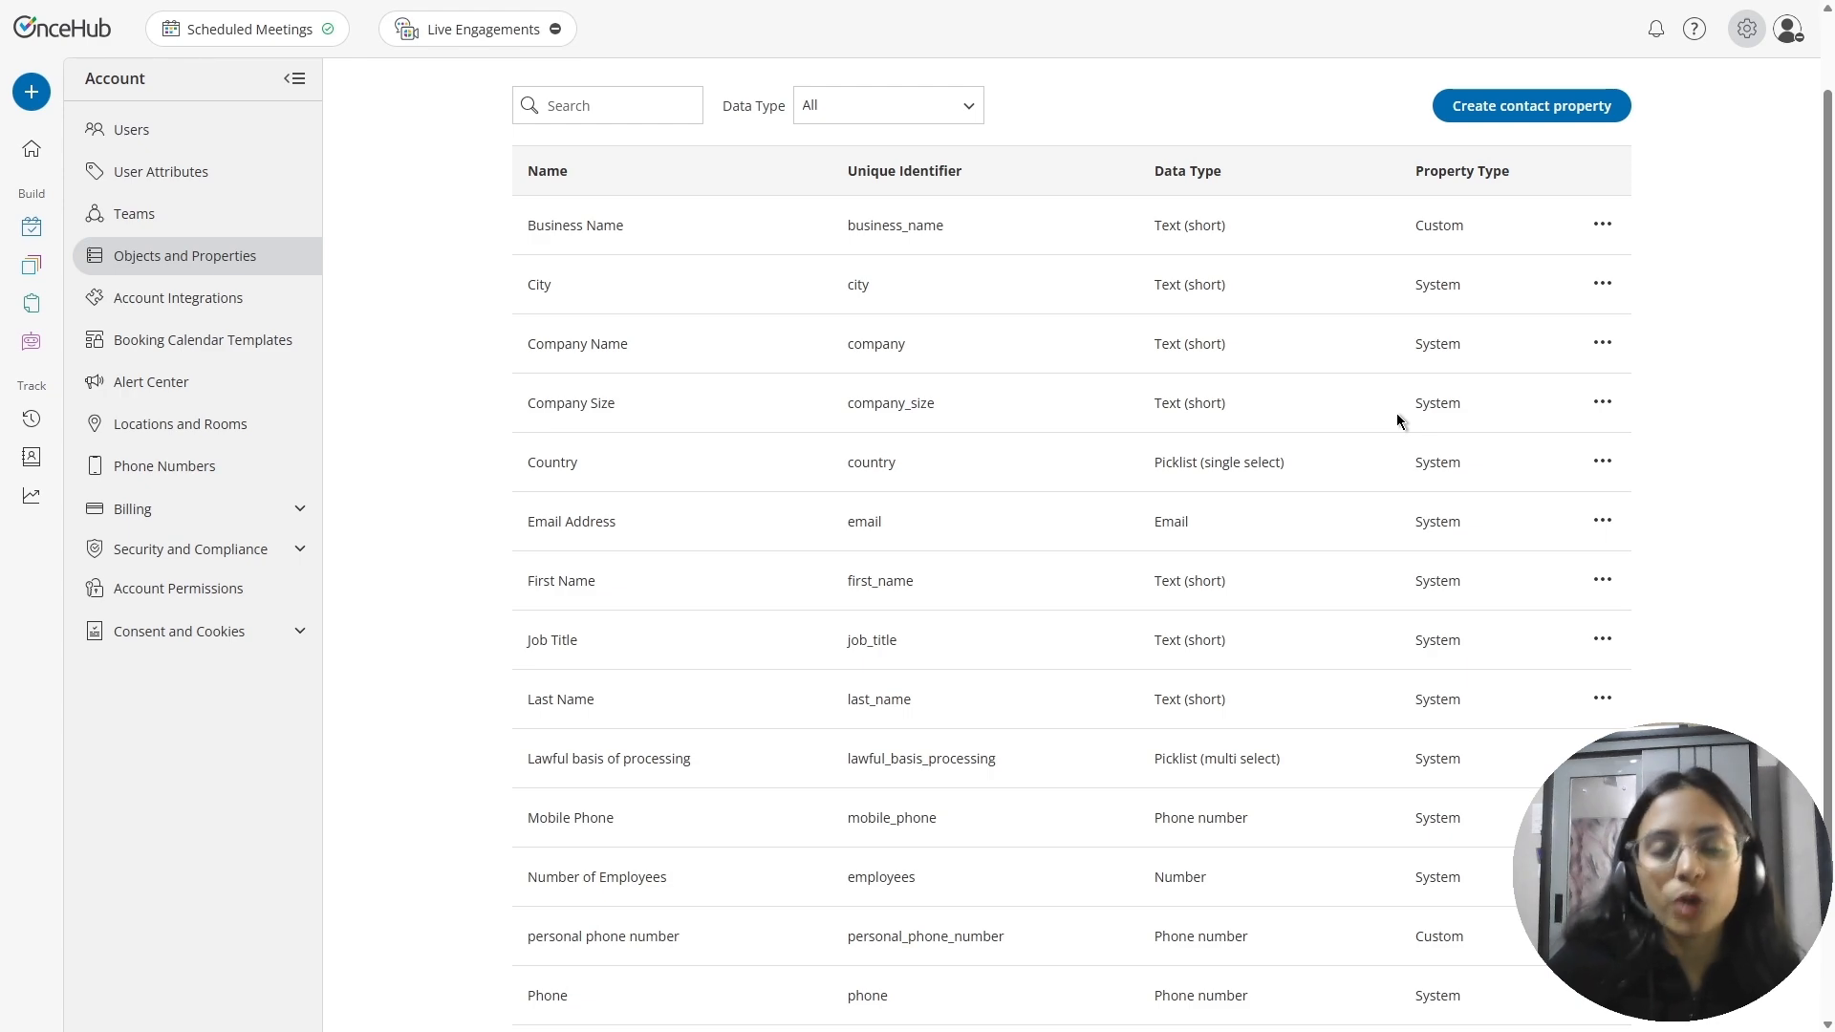
pyautogui.scroll(1, 1398, 420)
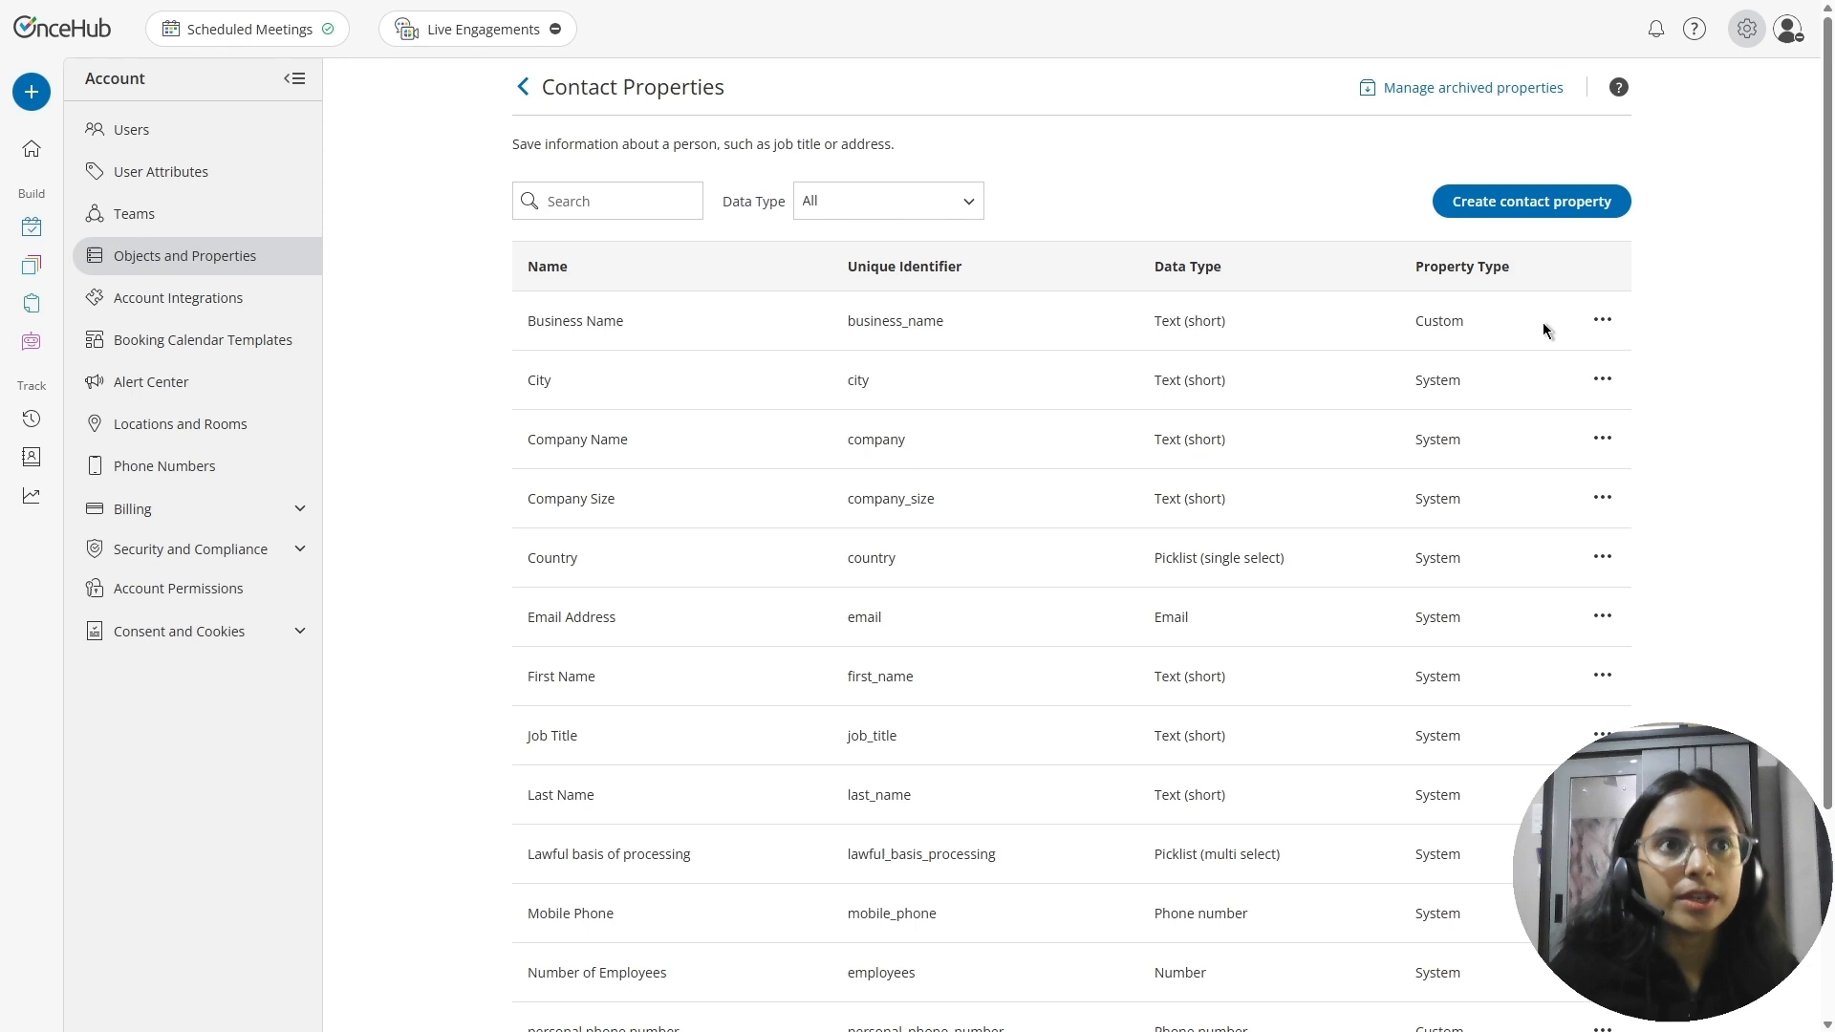
pyautogui.click(1606, 322)
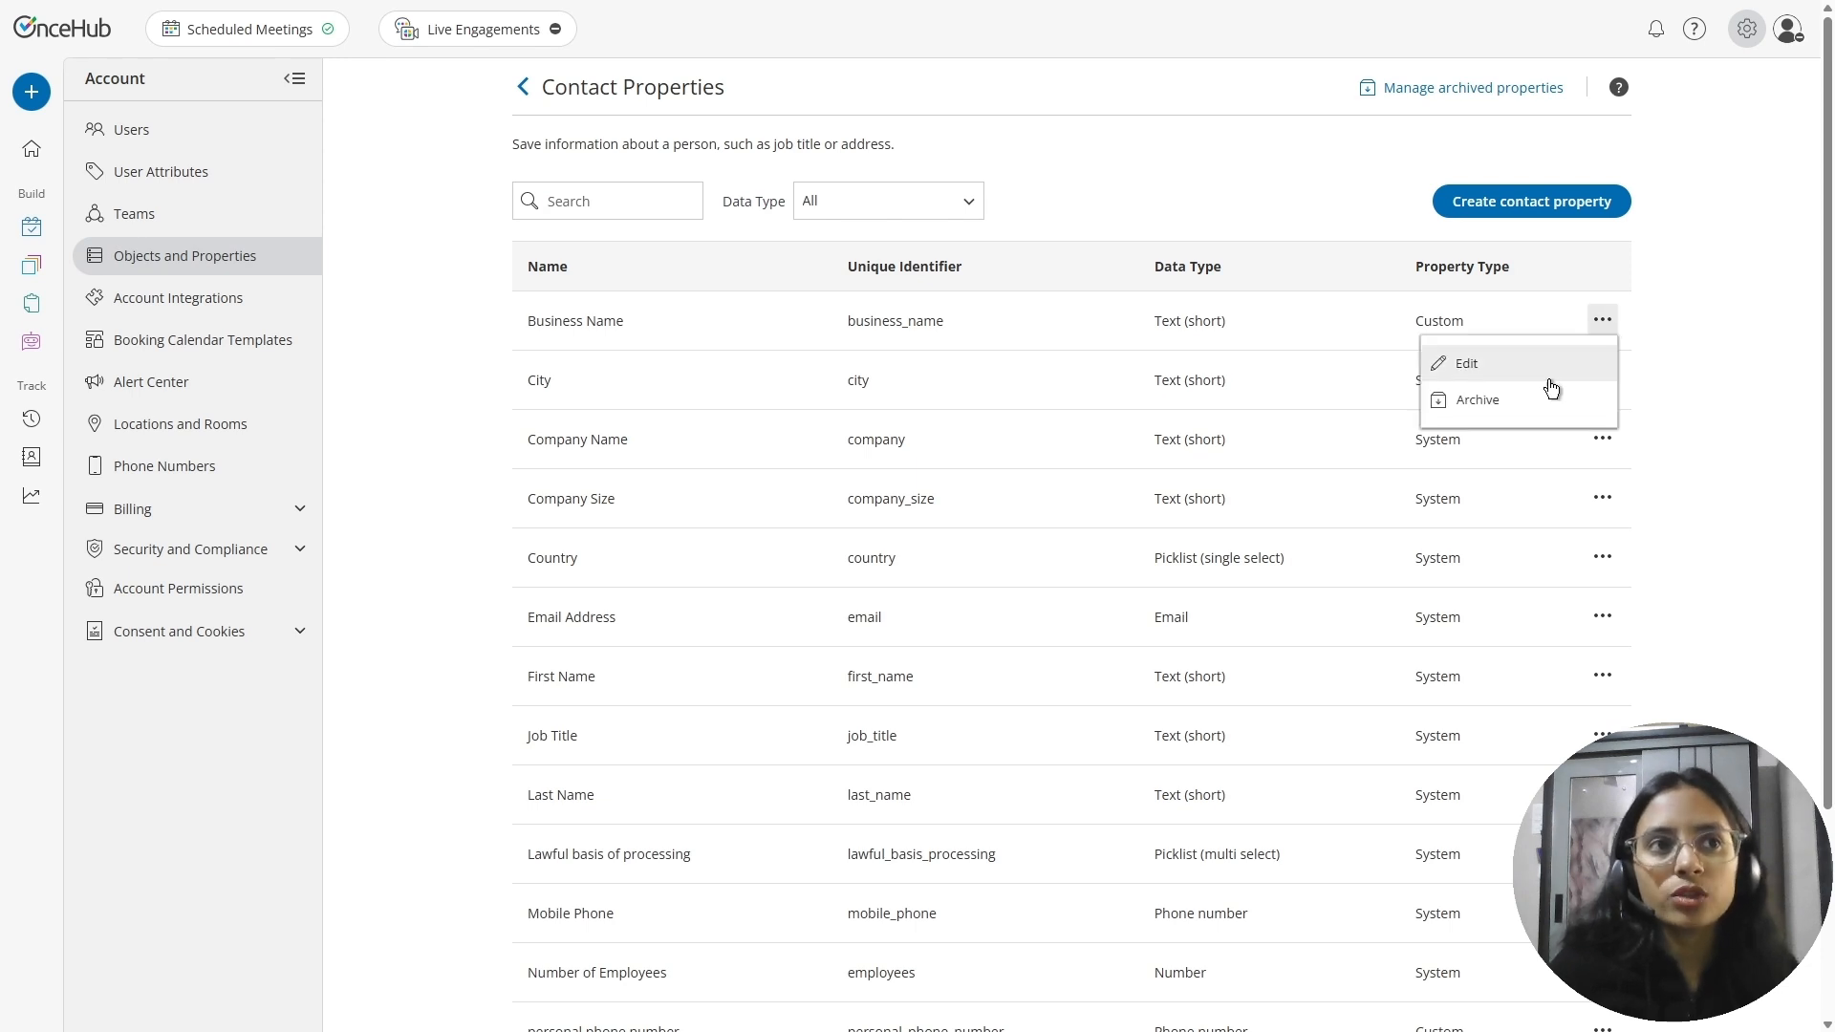
pyautogui.click(1666, 421)
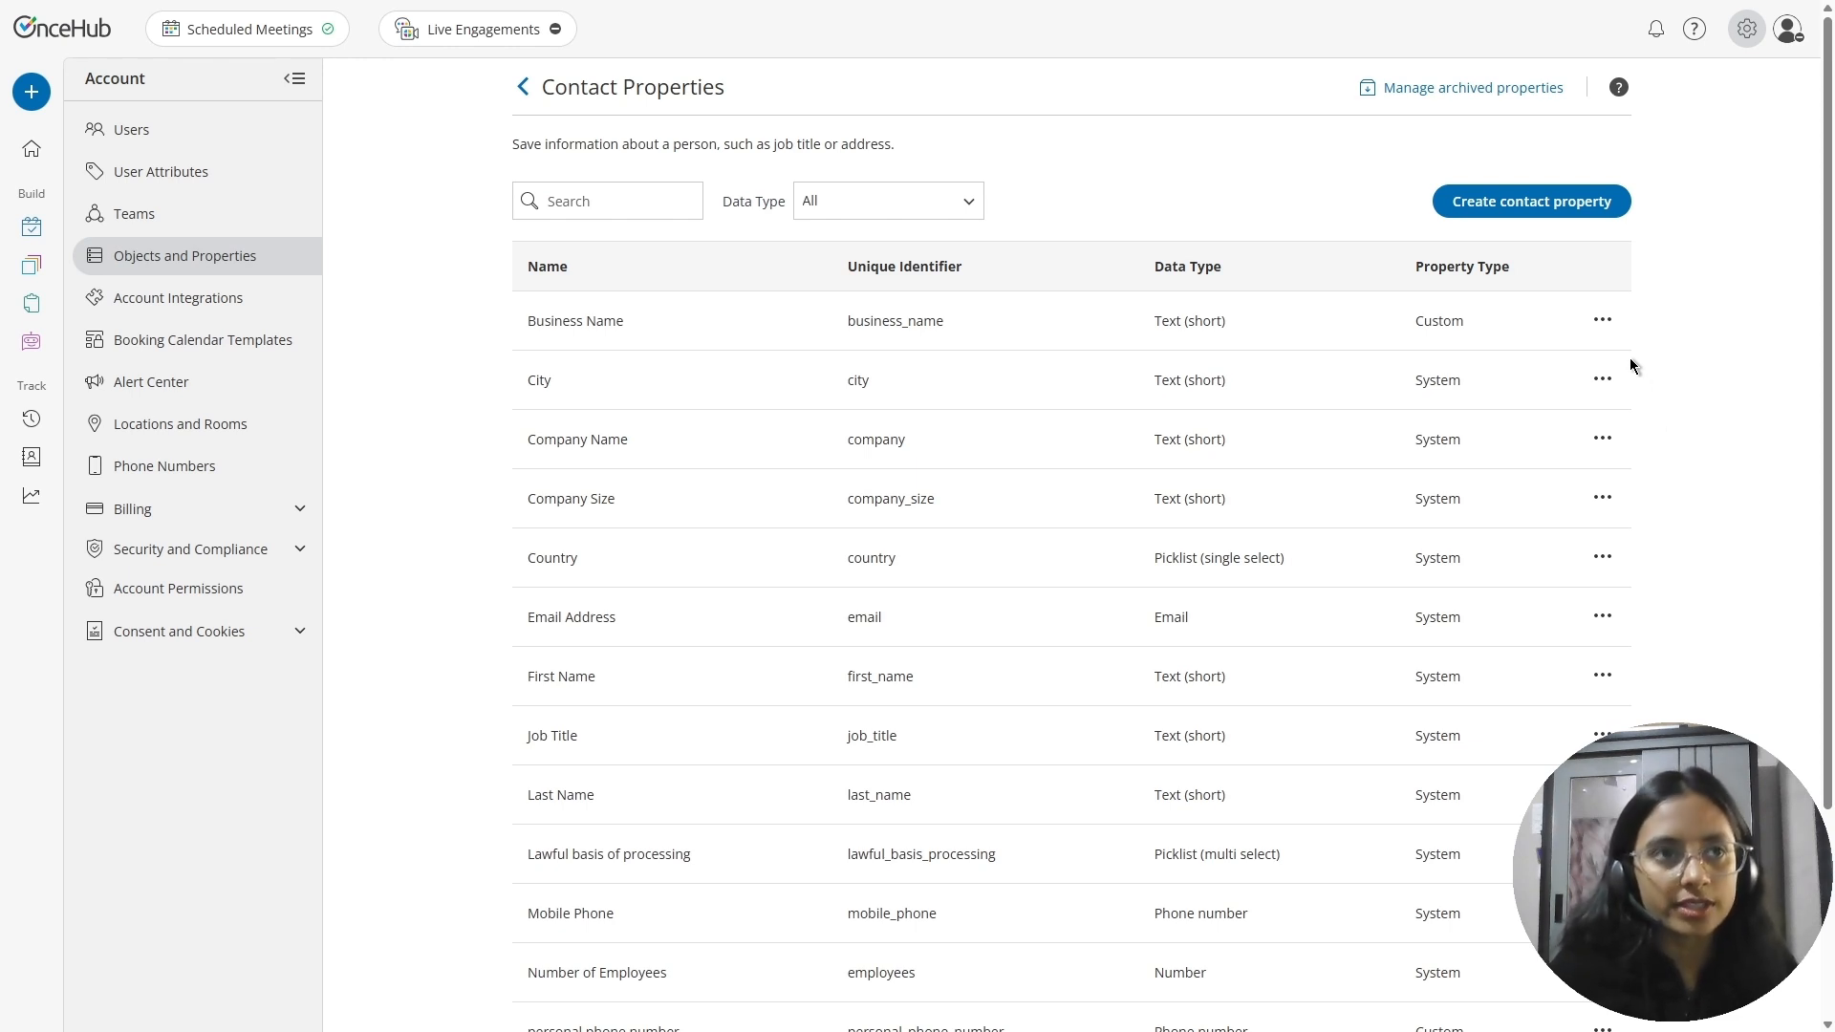
# Create and save an Attachment contact property named Photo with the description "Upload candidate photo for internal review"
pyautogui.scroll(-1, 1401, 719)
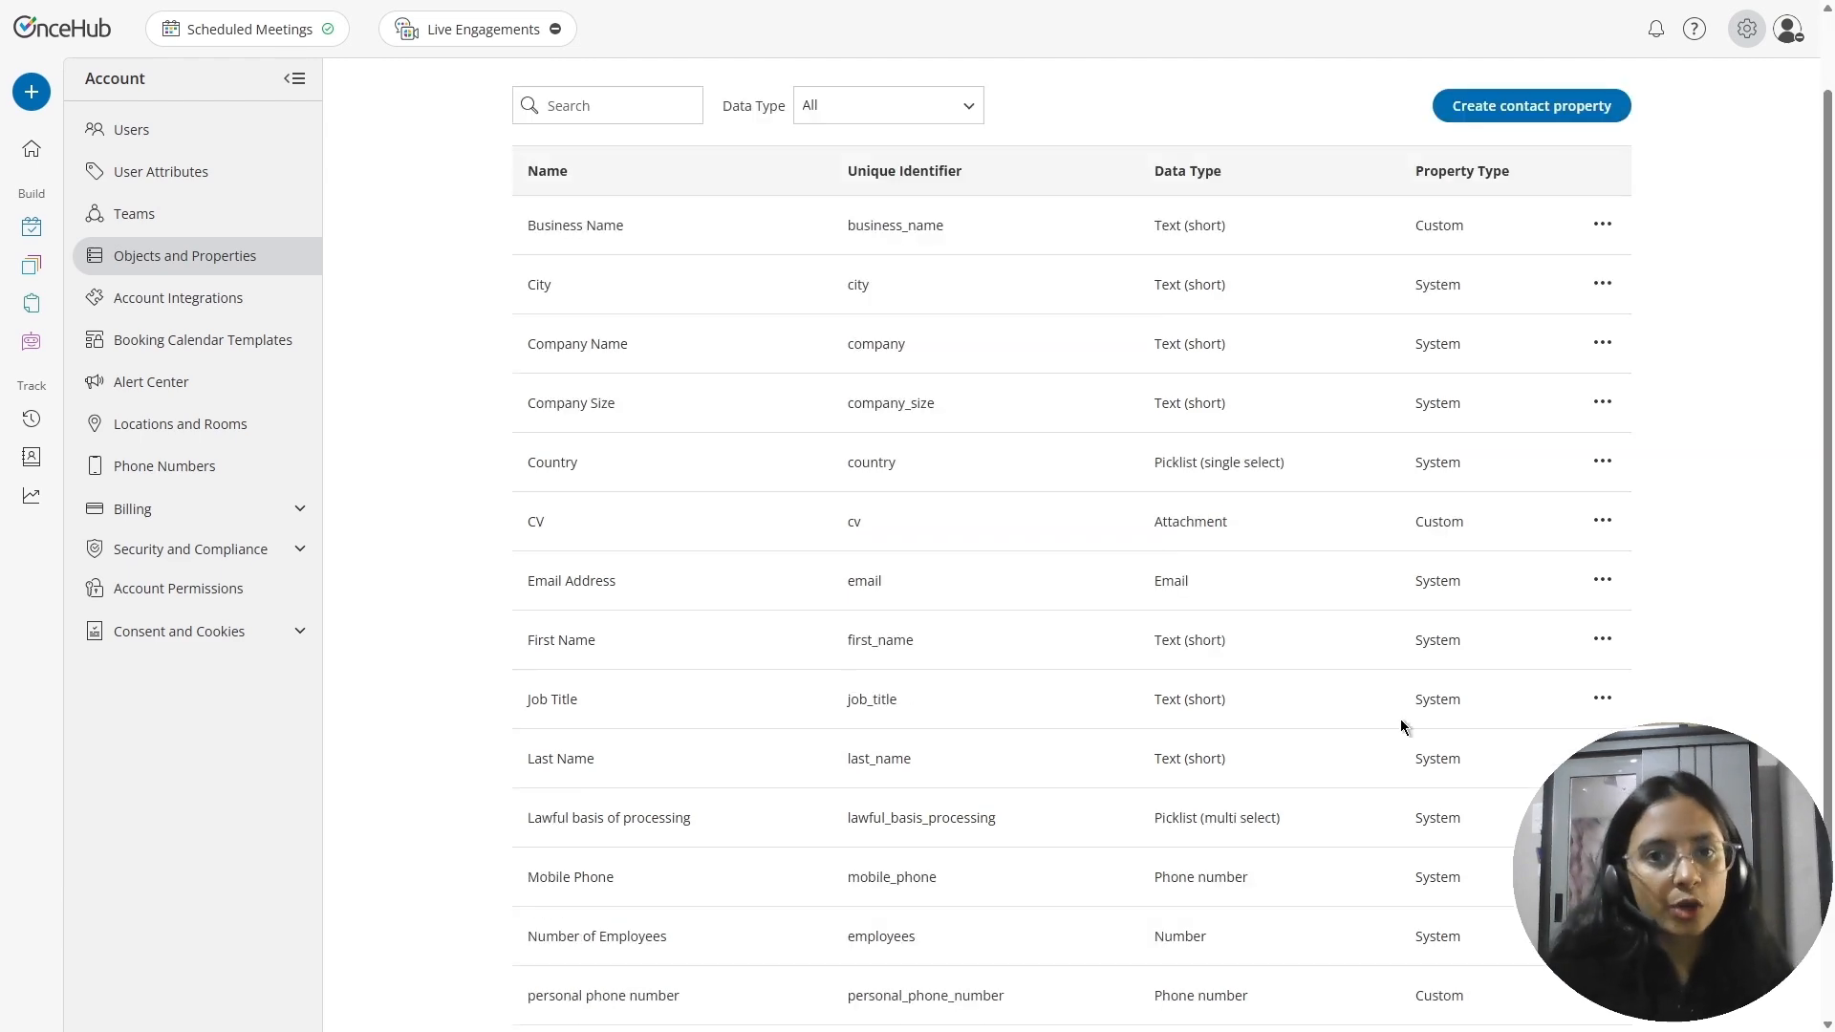
pyautogui.click(1514, 113)
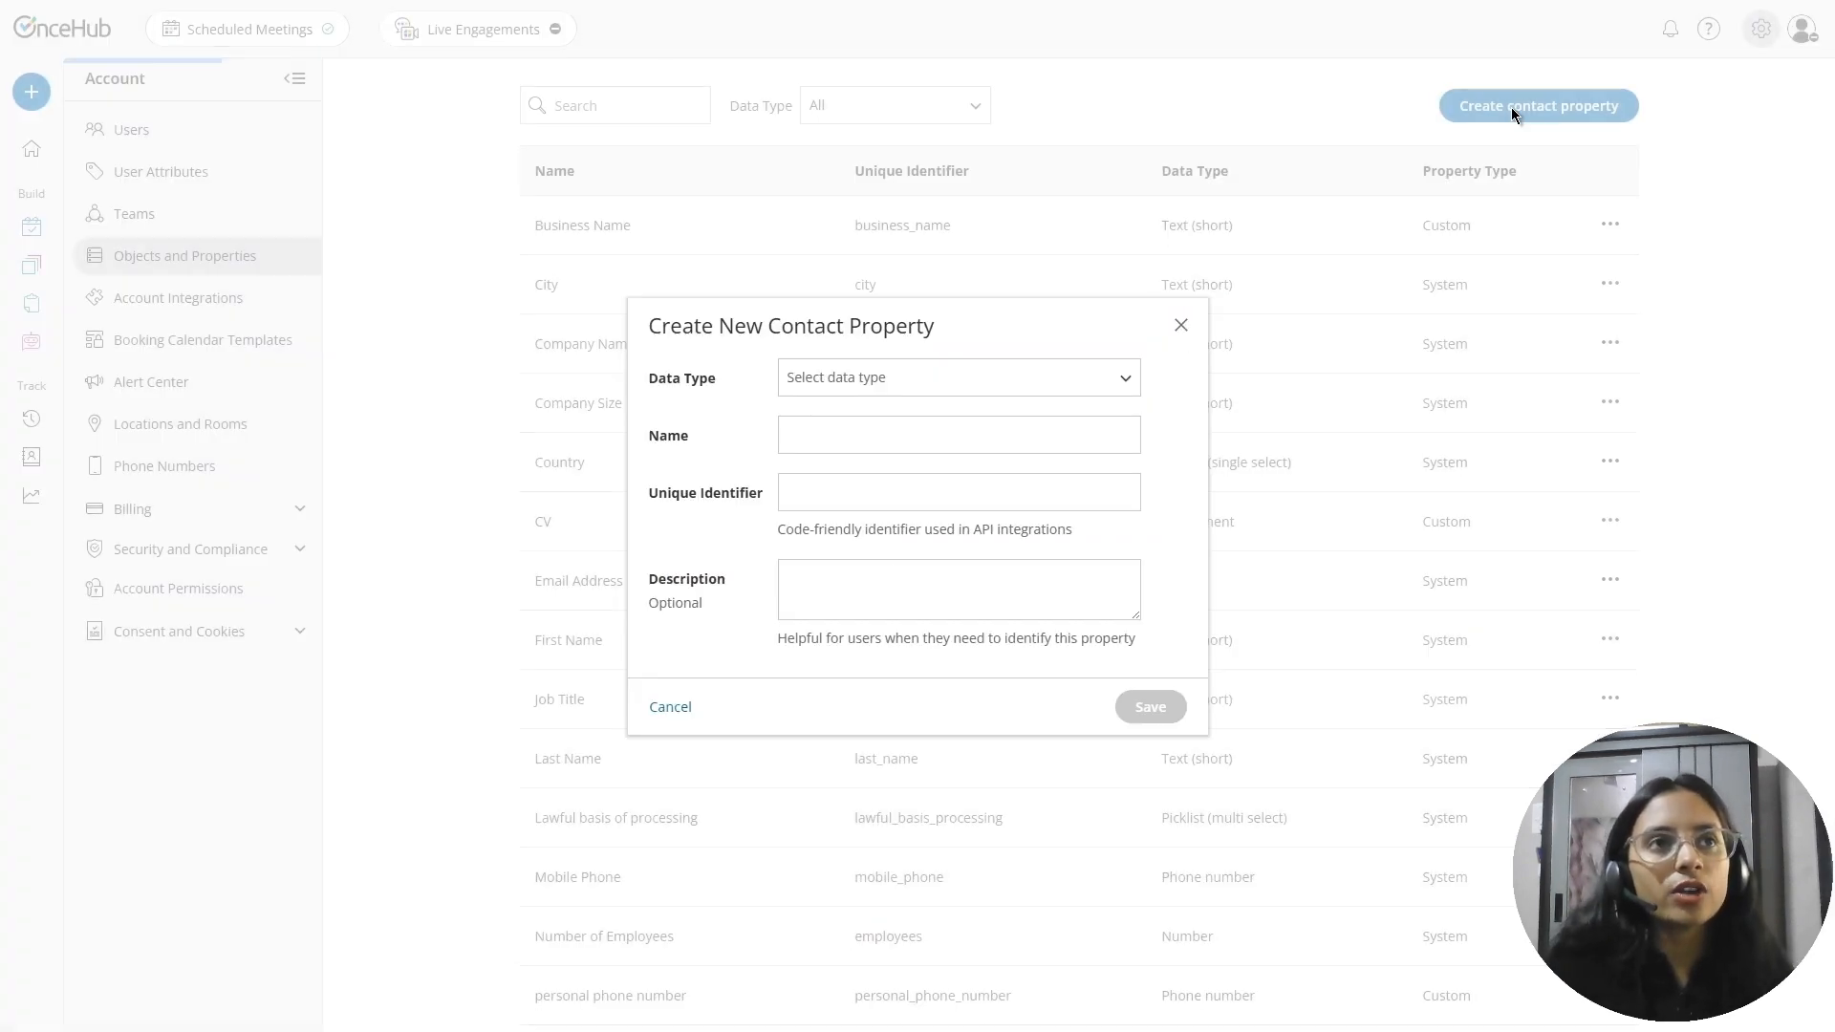
pyautogui.click(1010, 392)
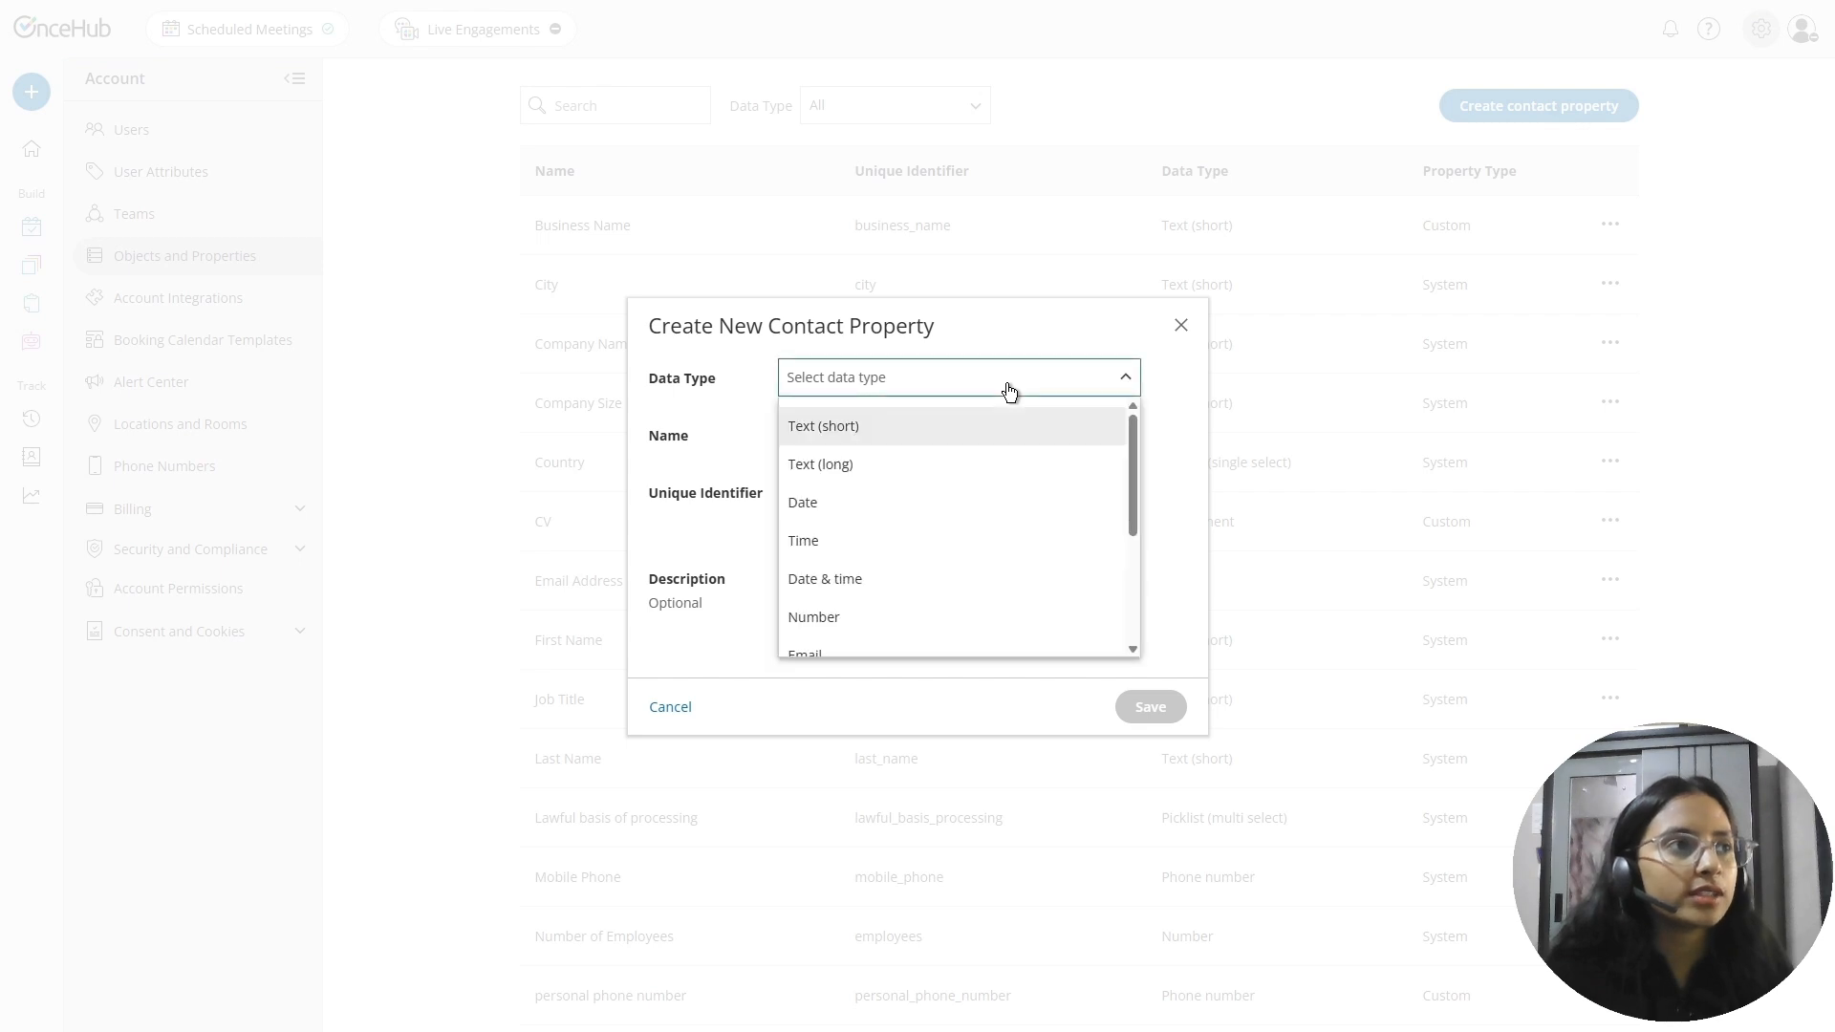
pyautogui.scroll(-3, 893, 569)
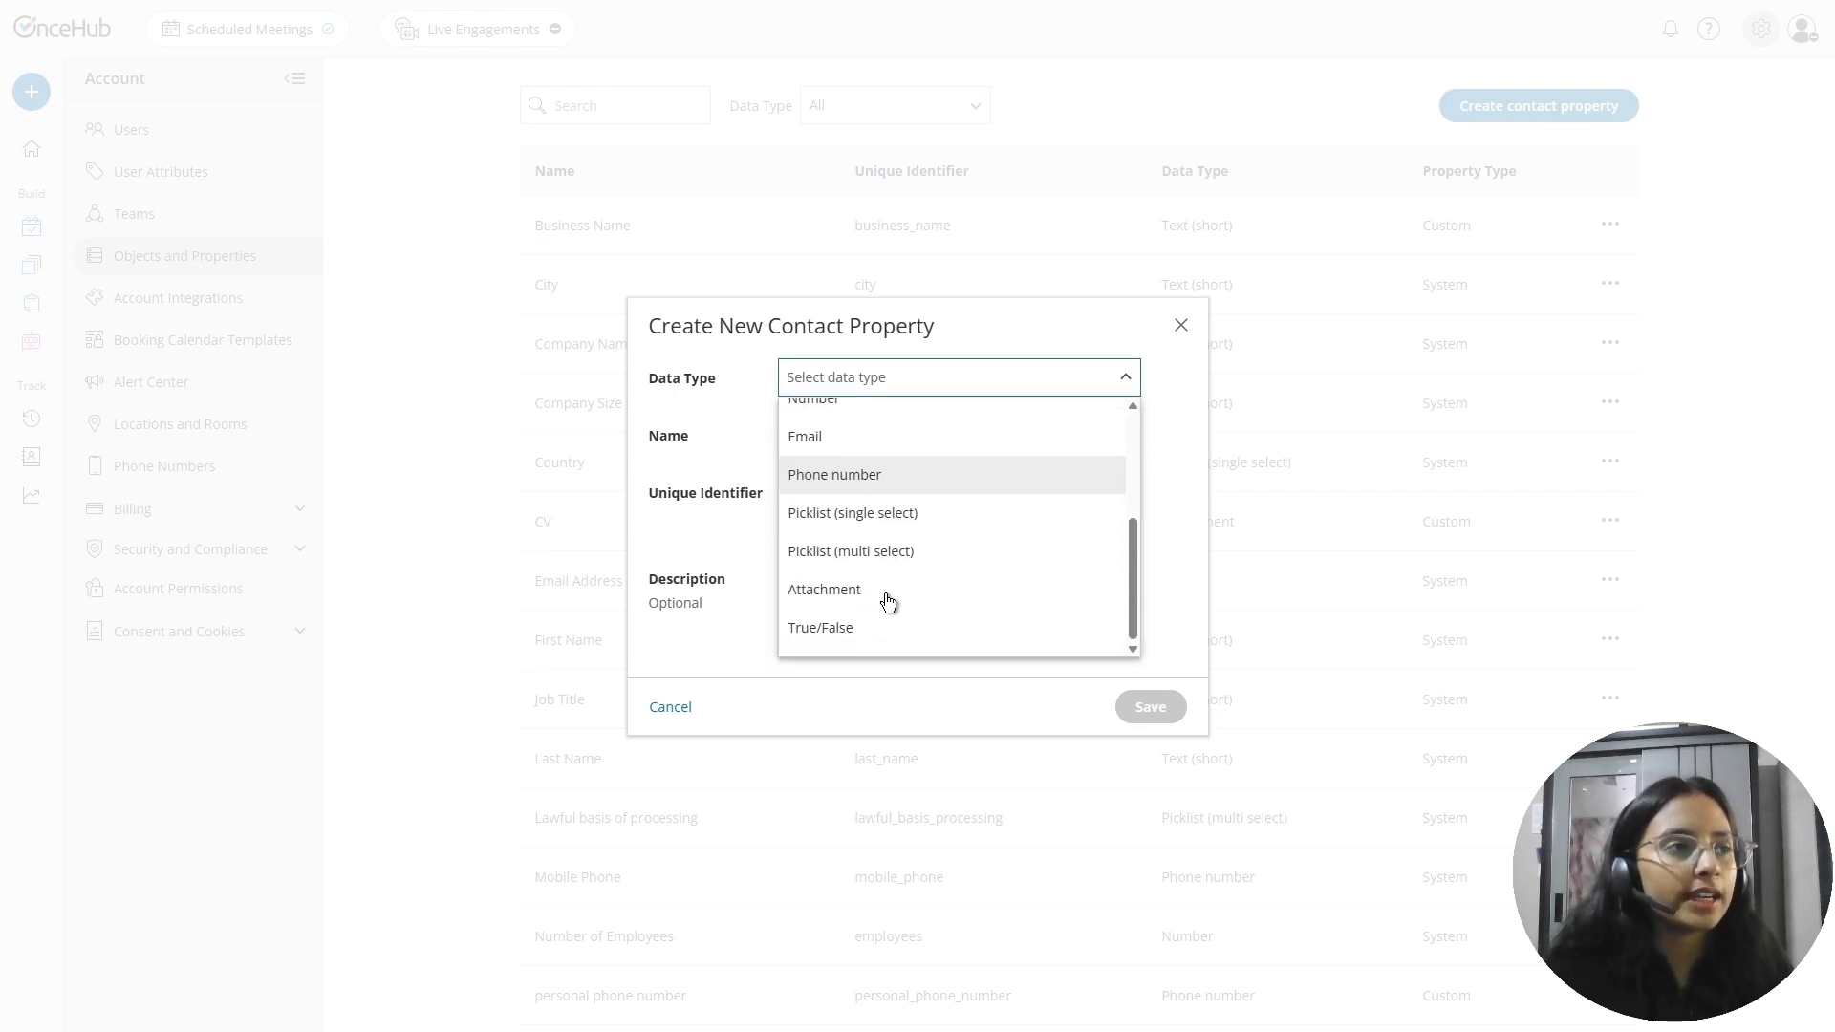
pyautogui.click(857, 588)
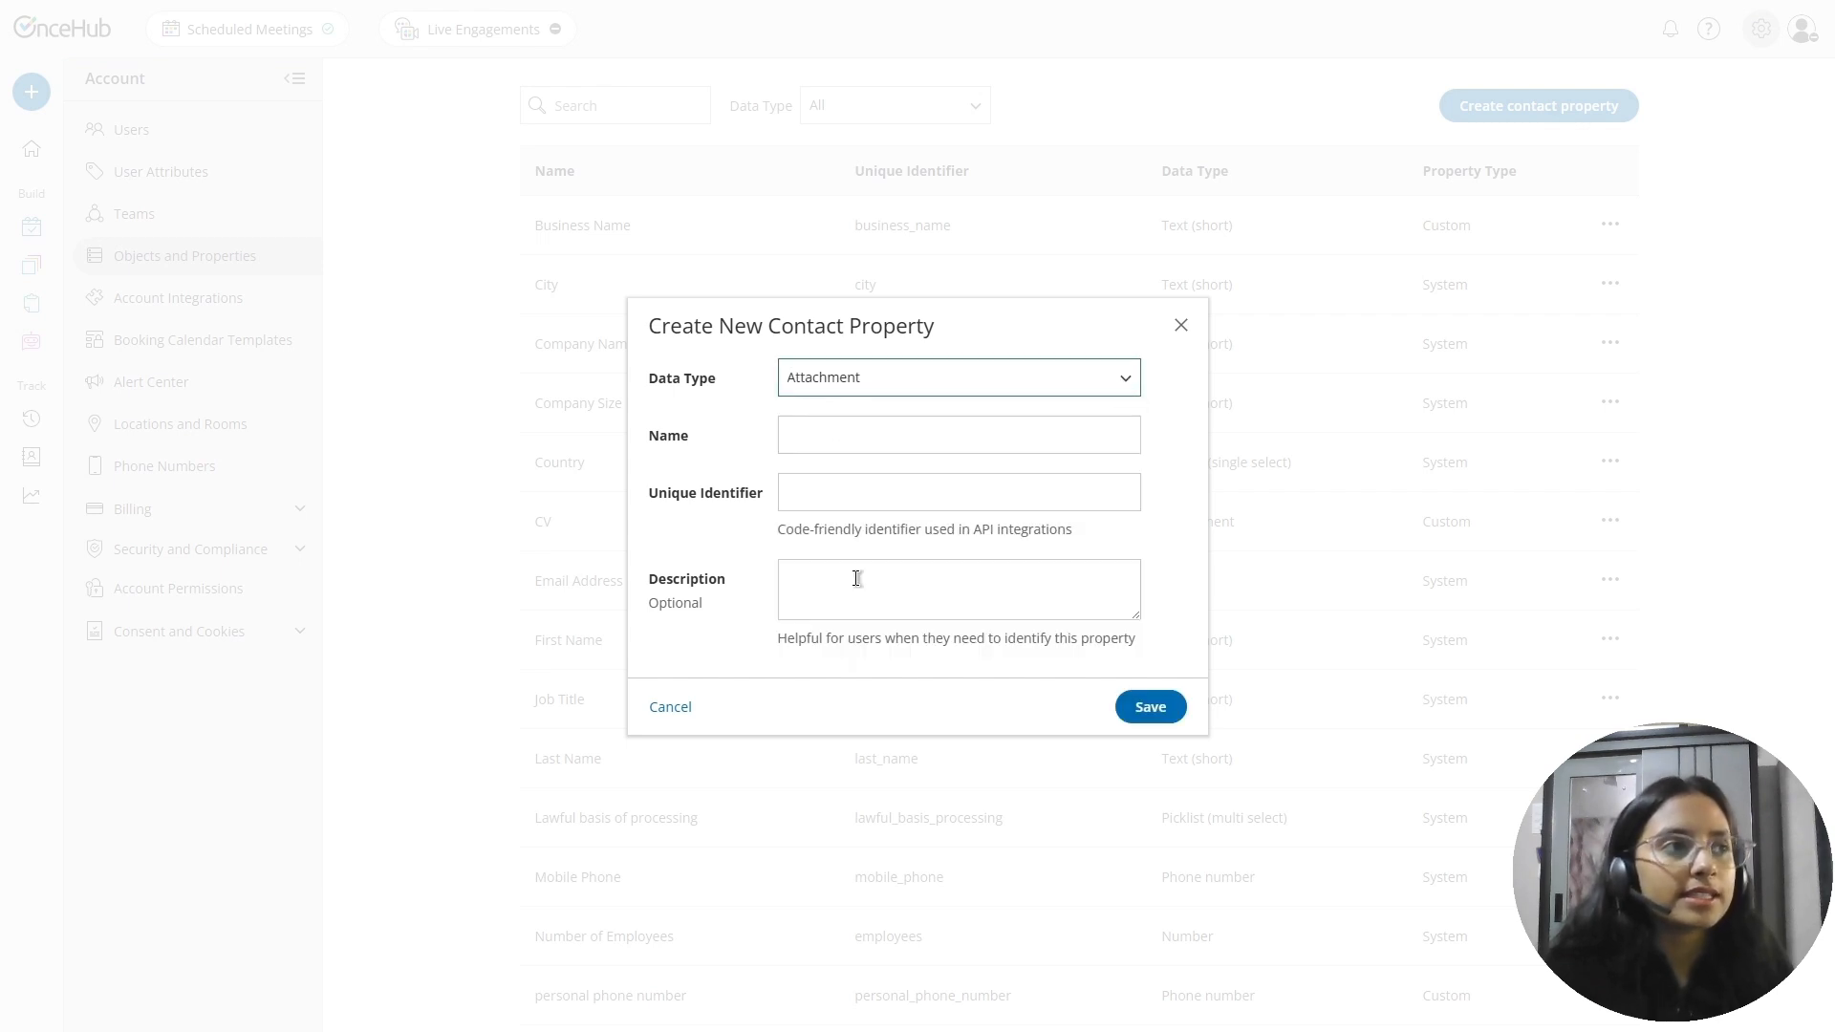
pyautogui.click(836, 431)
pyautogui.write('Photo')
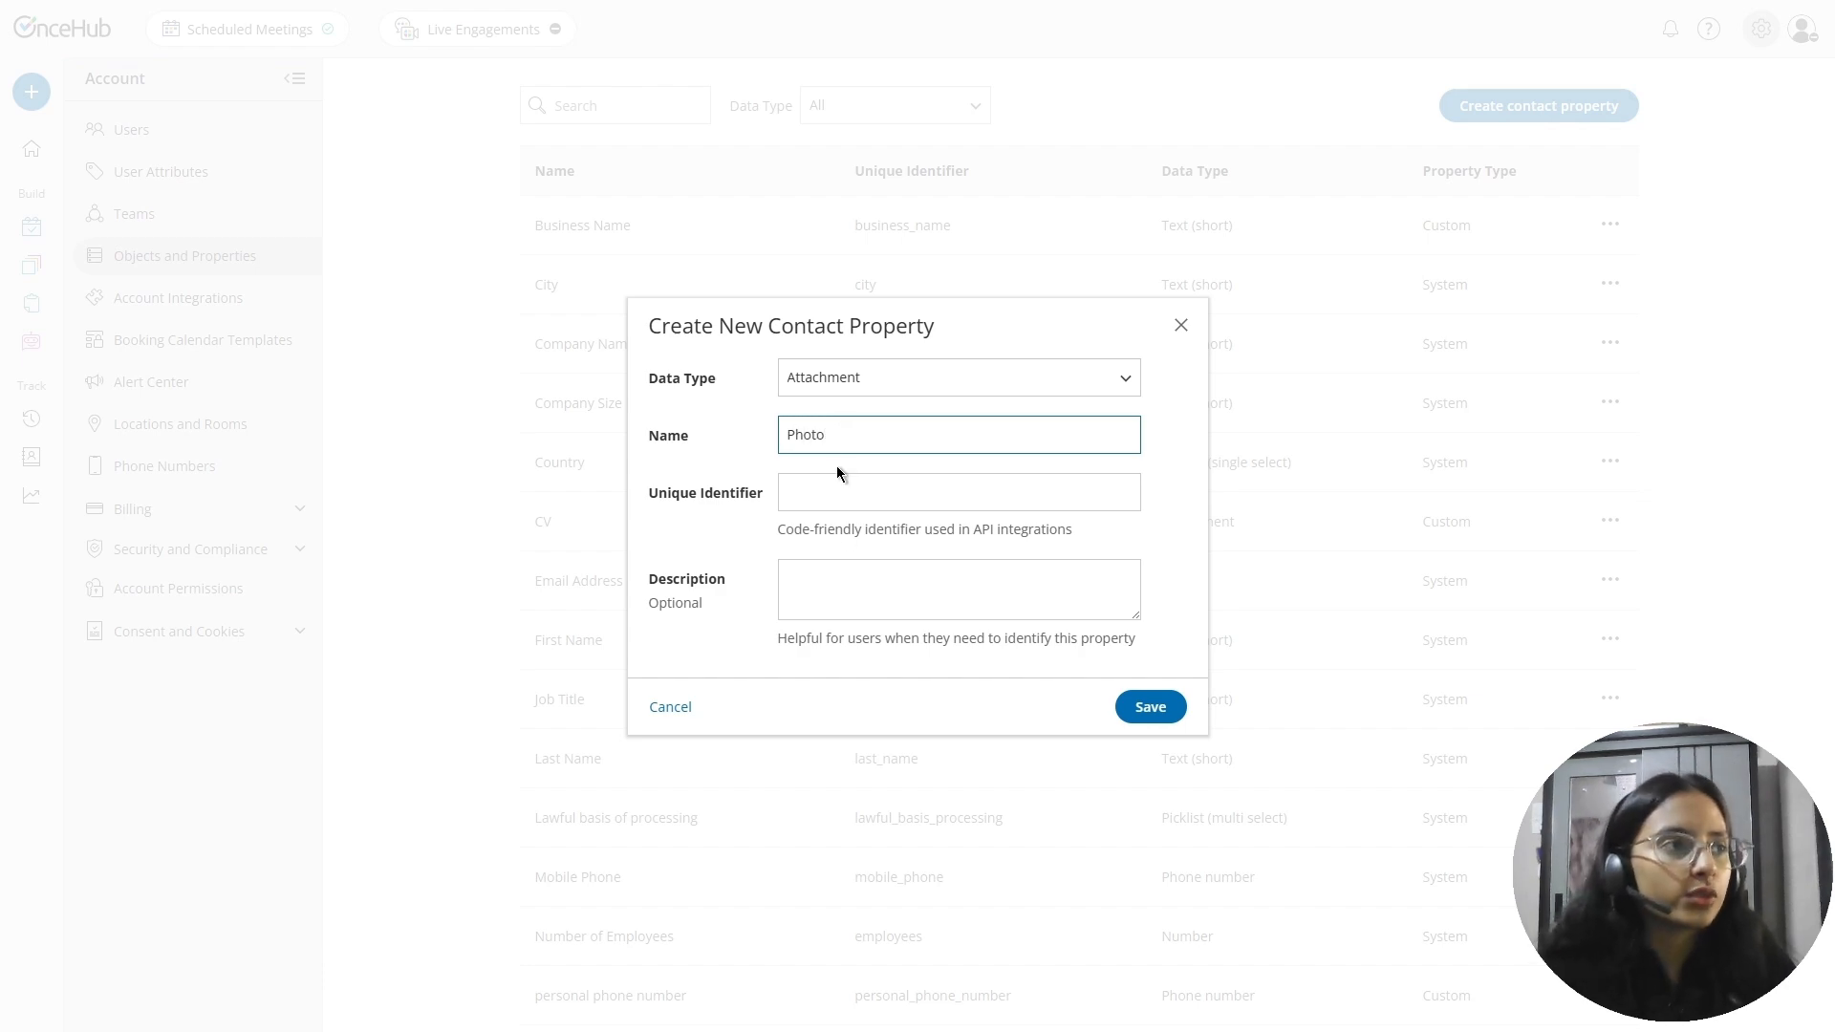
pyautogui.click(847, 577)
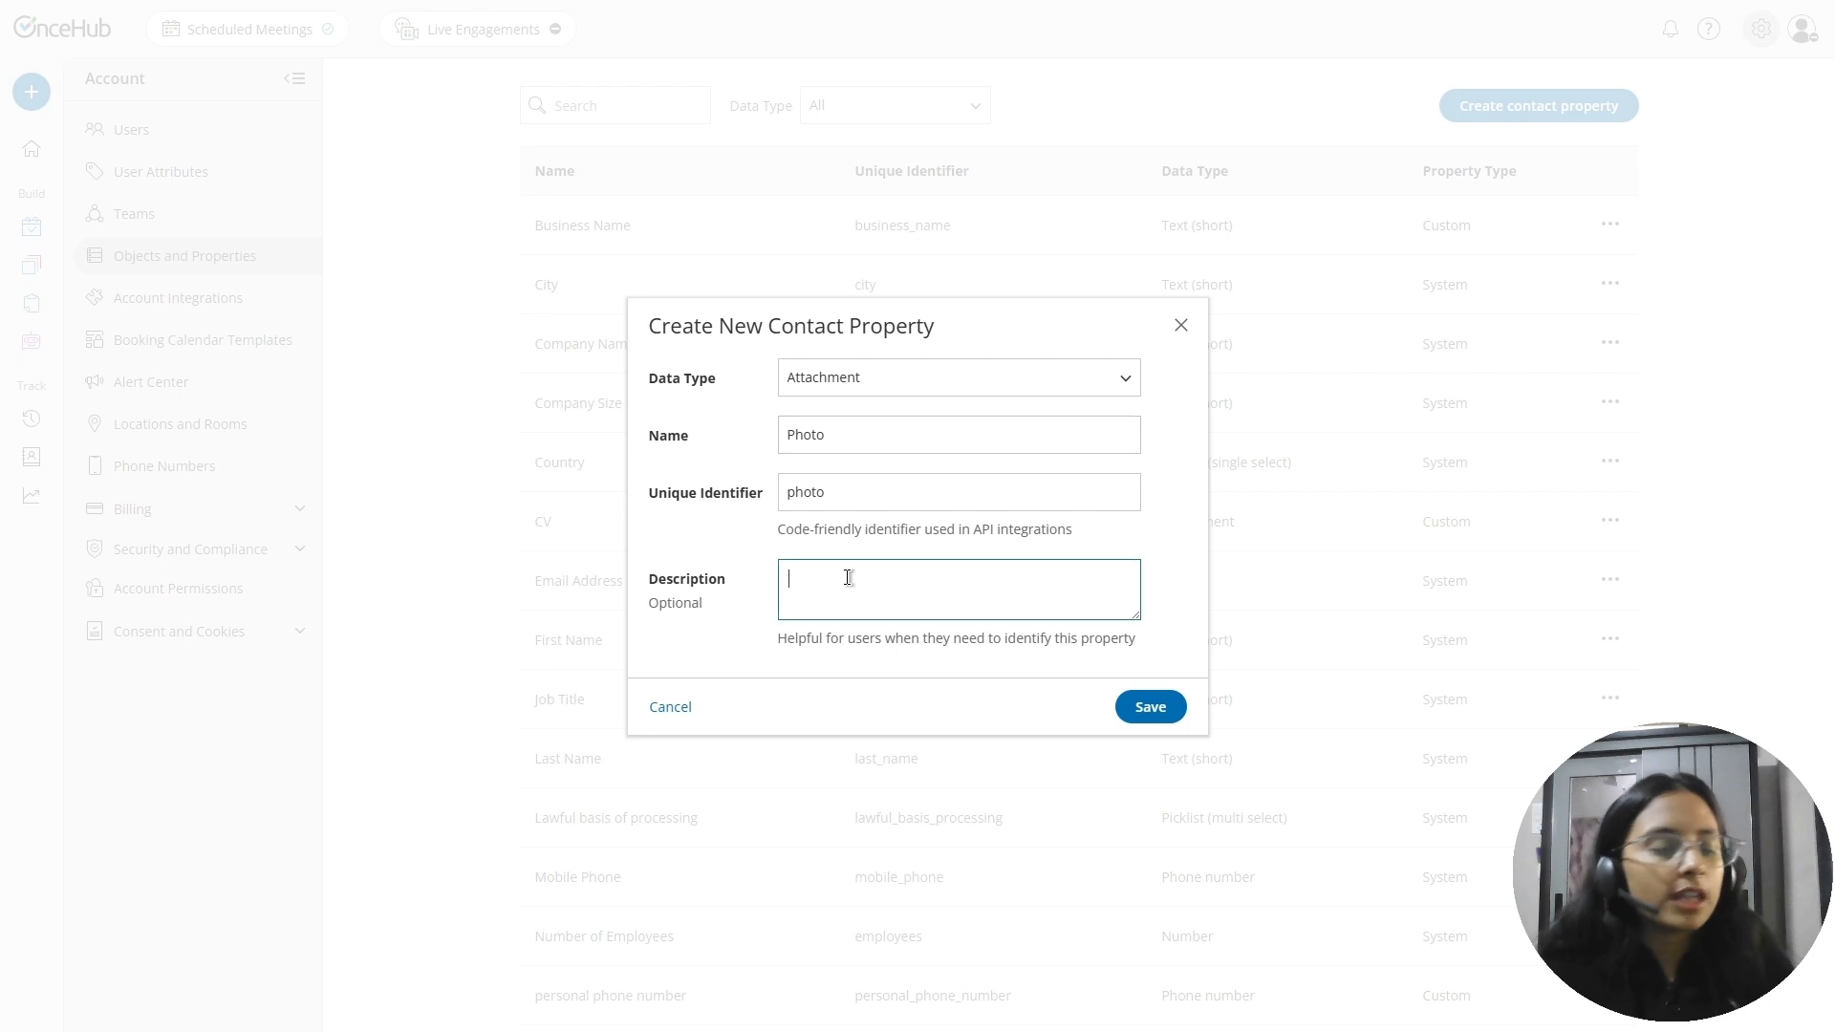
pyautogui.write('Upload candidate photo for internal review')
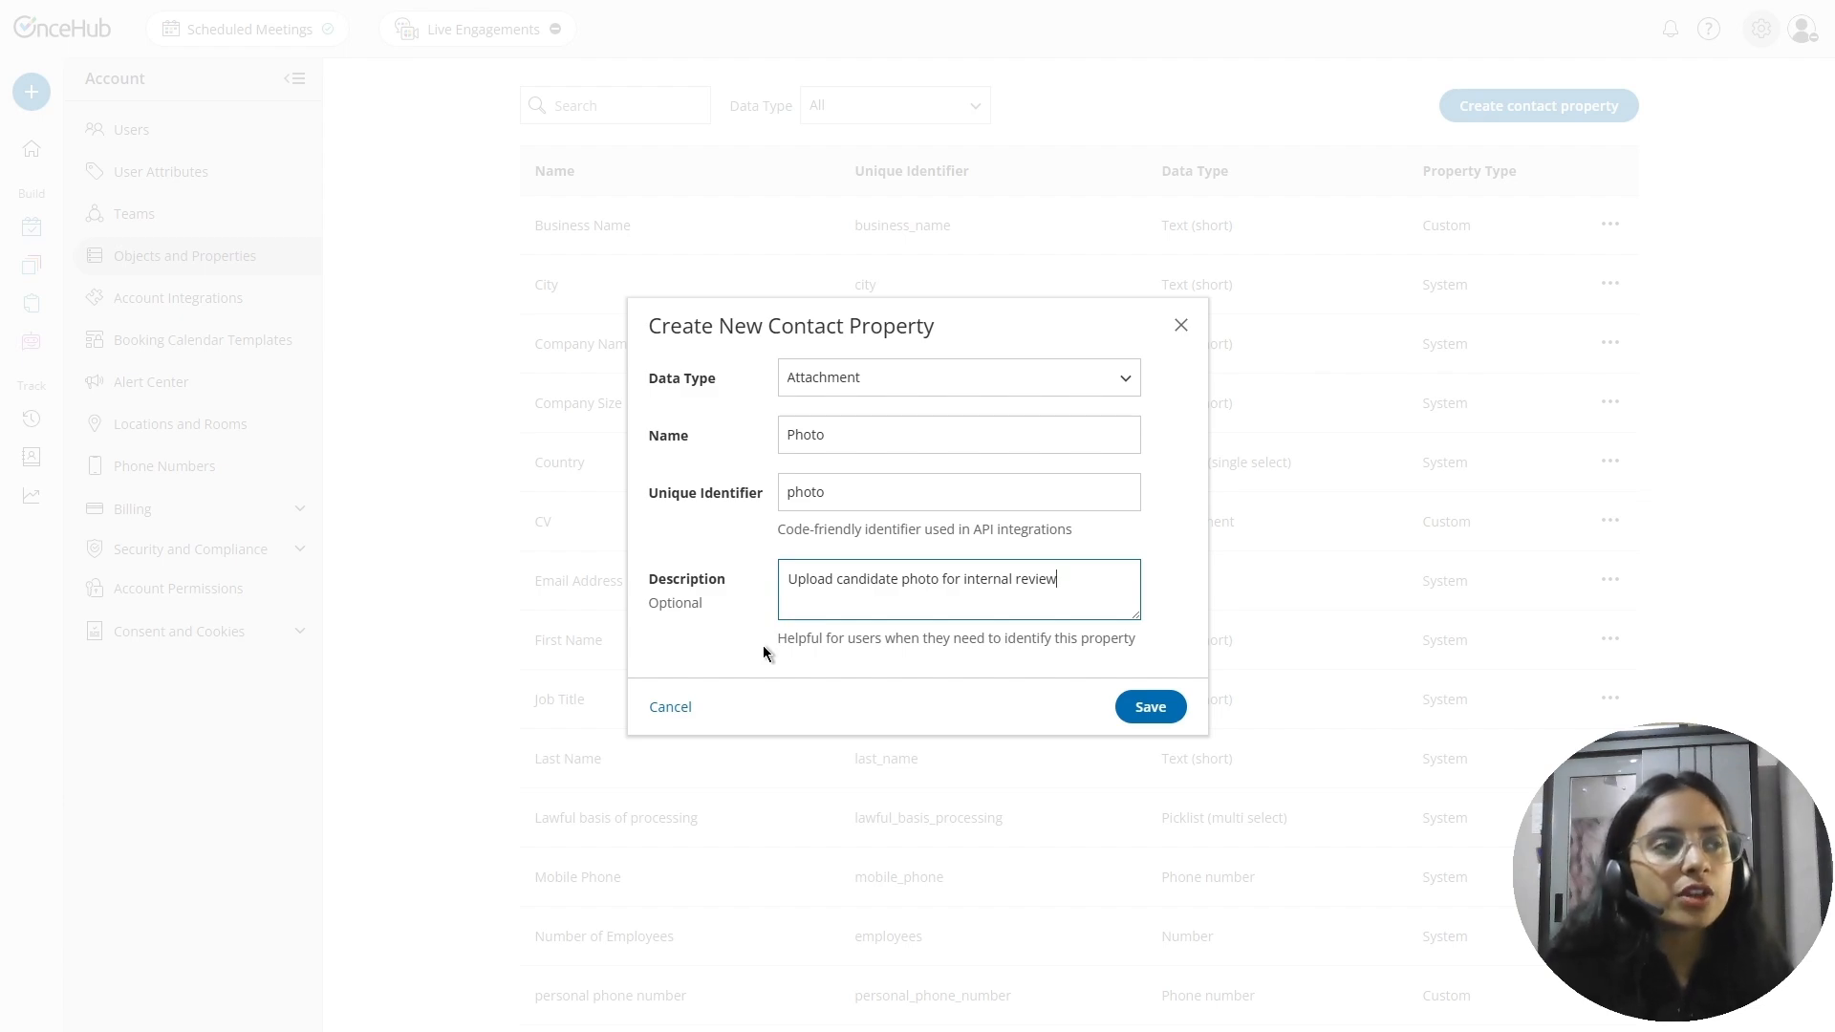
pyautogui.click(1149, 706)
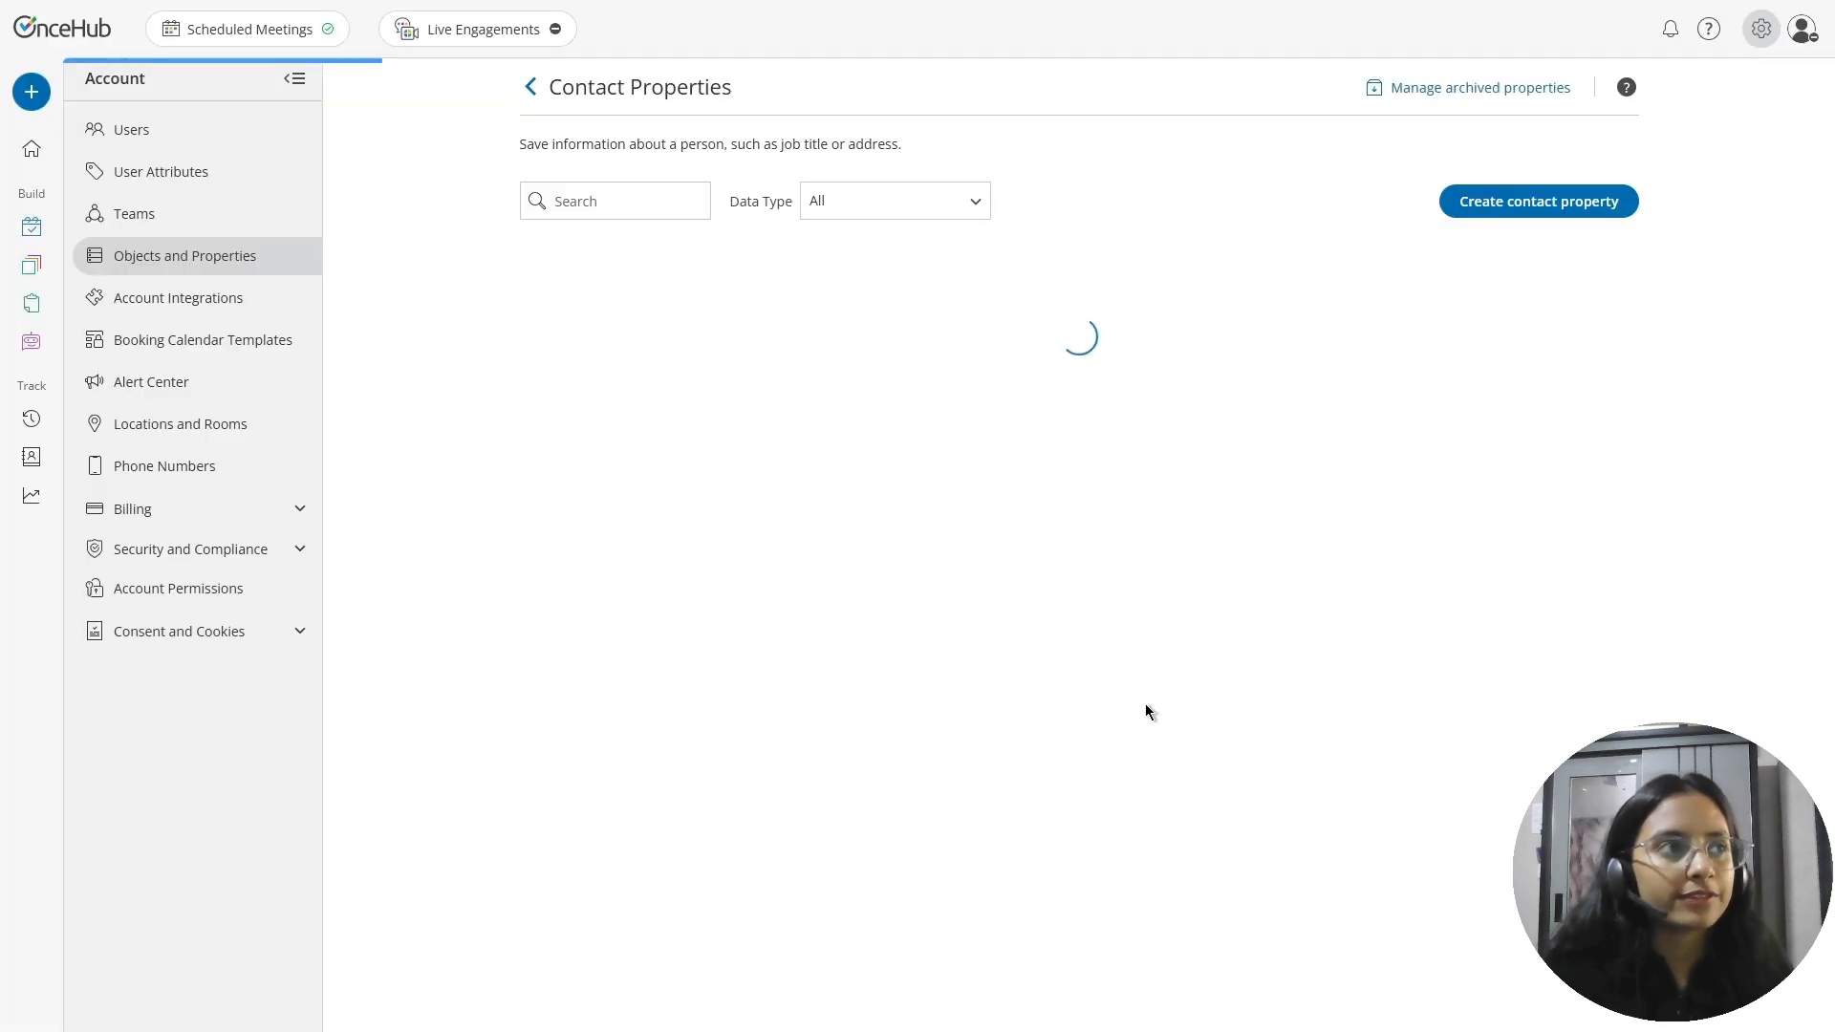
# Find the Photo property on page 2 of the contact properties and archive it
pyautogui.scroll(-3, 1008, 891)
pyautogui.click(1095, 972)
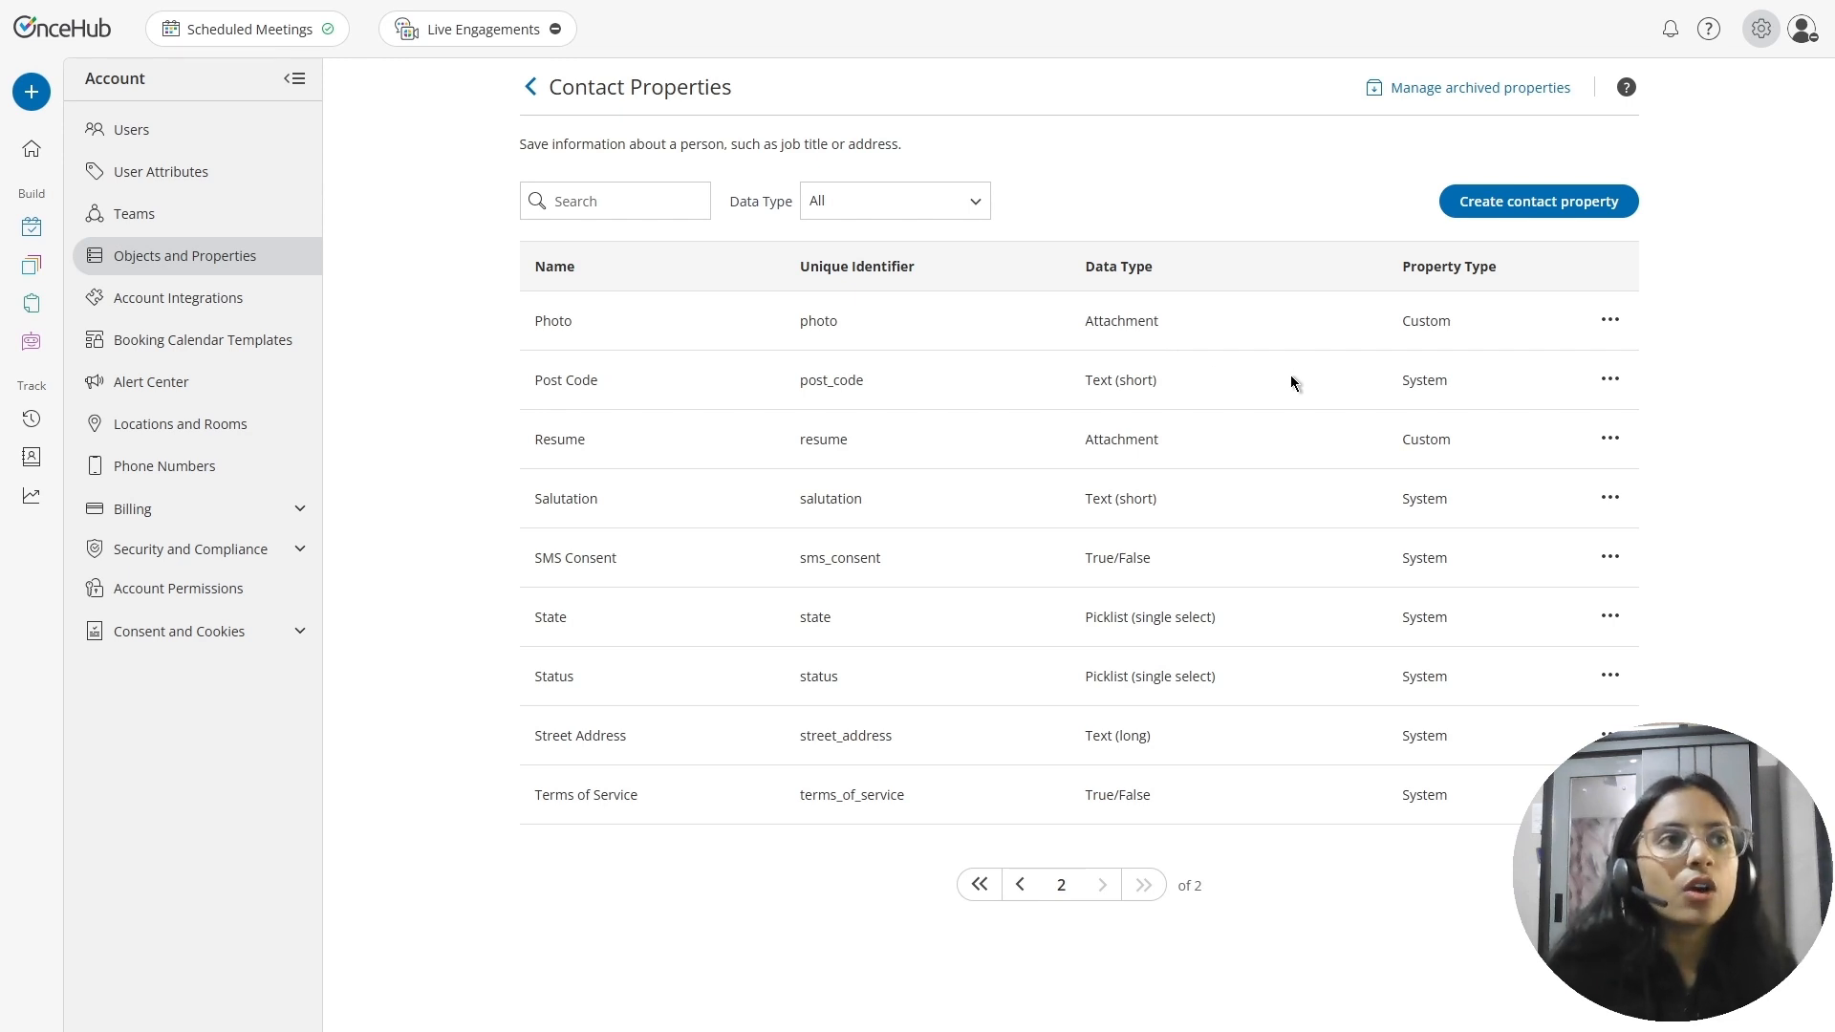
pyautogui.click(1611, 330)
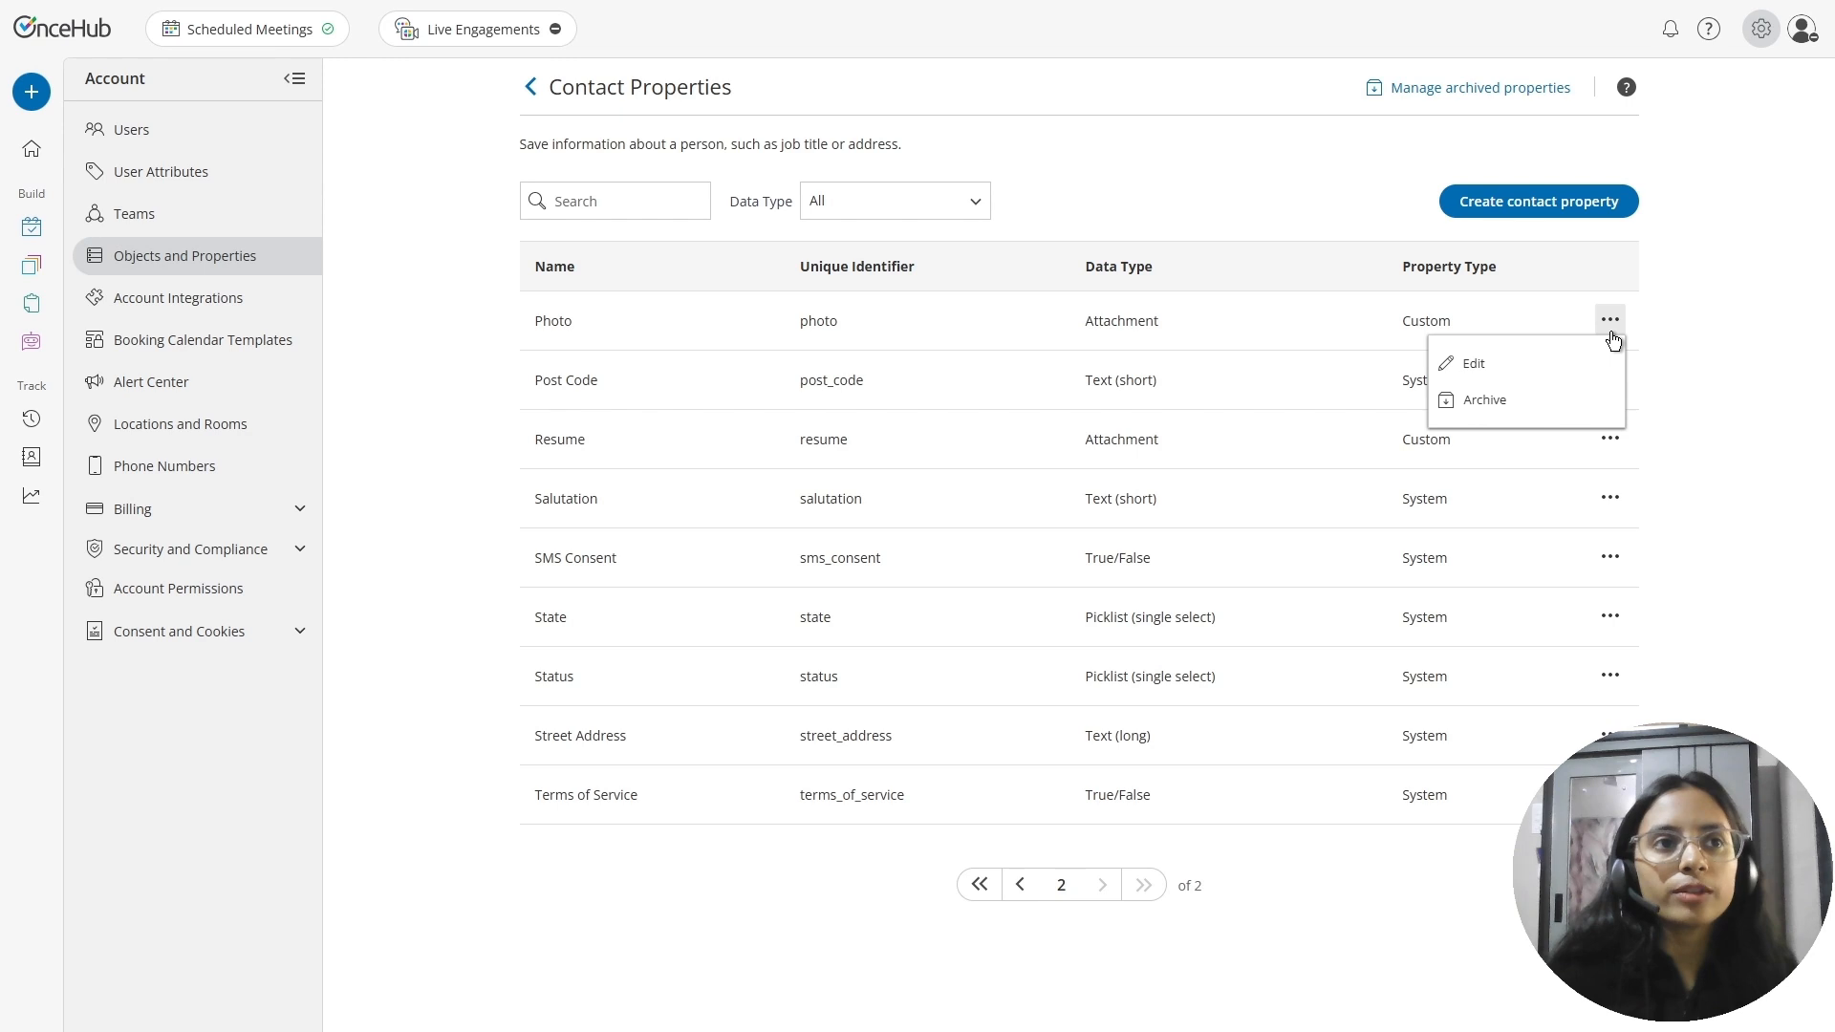
pyautogui.click(1552, 401)
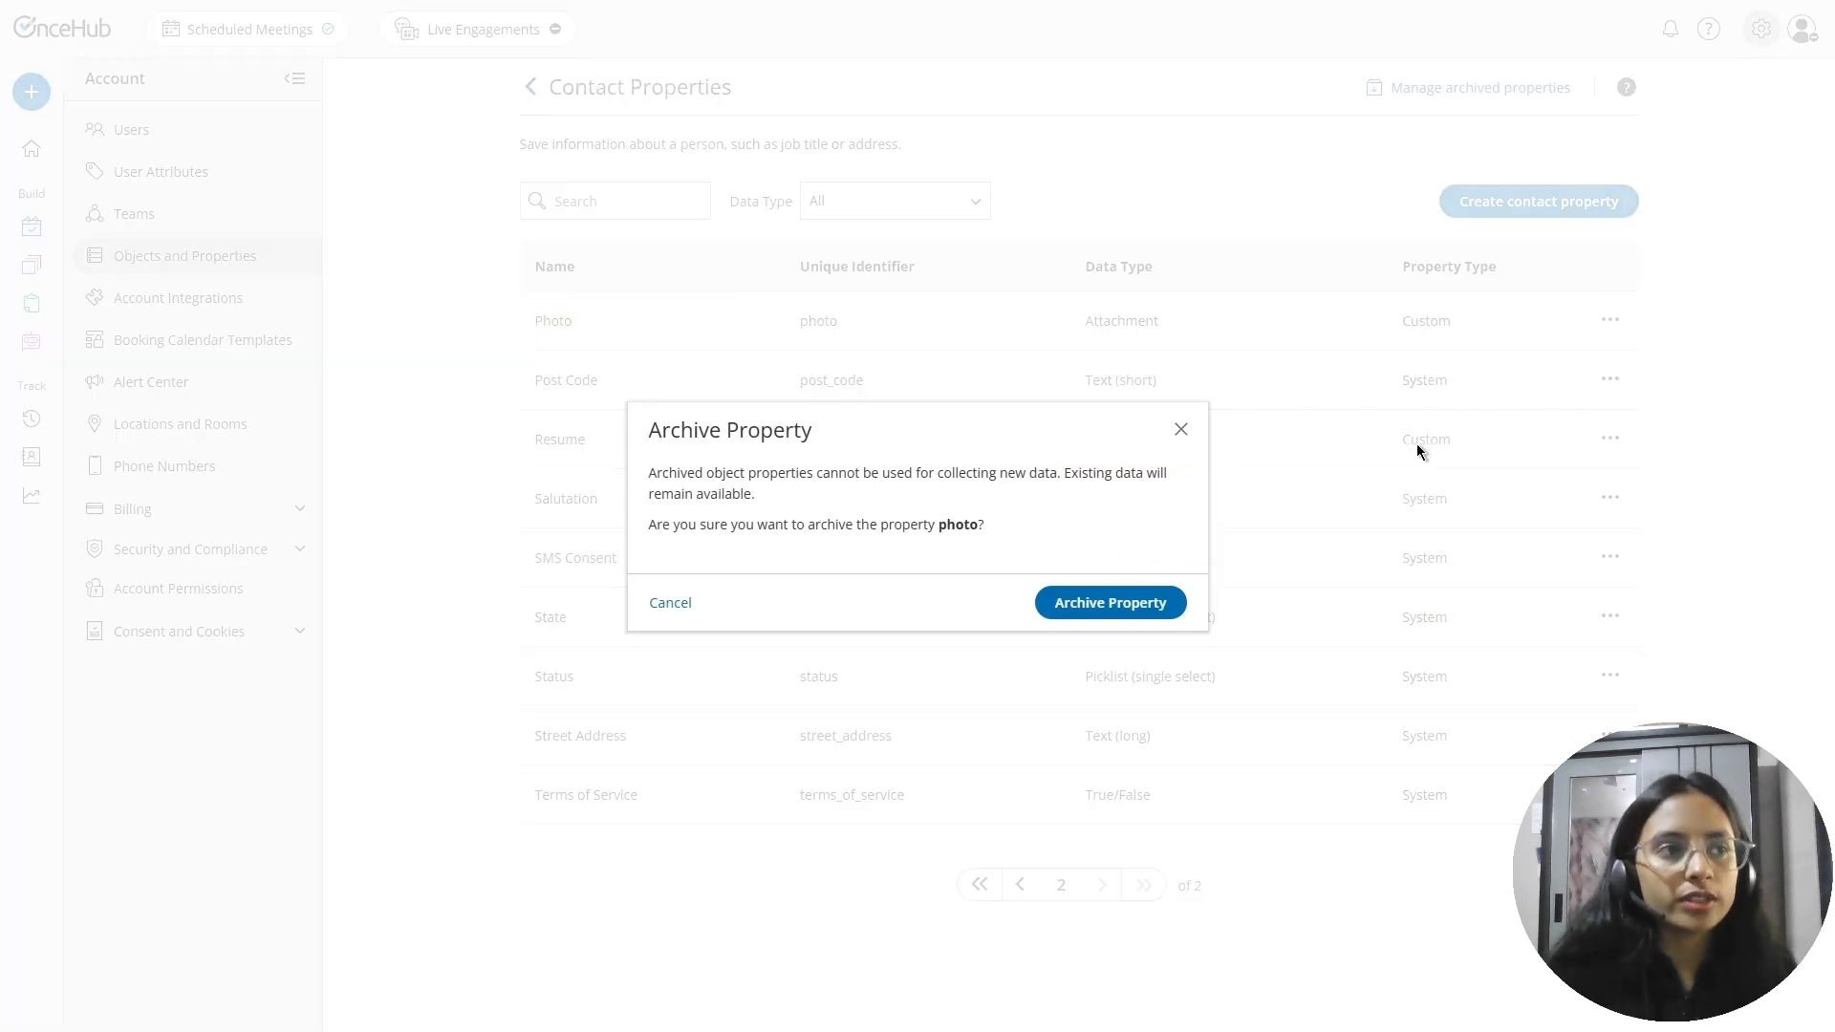
pyautogui.click(1137, 608)
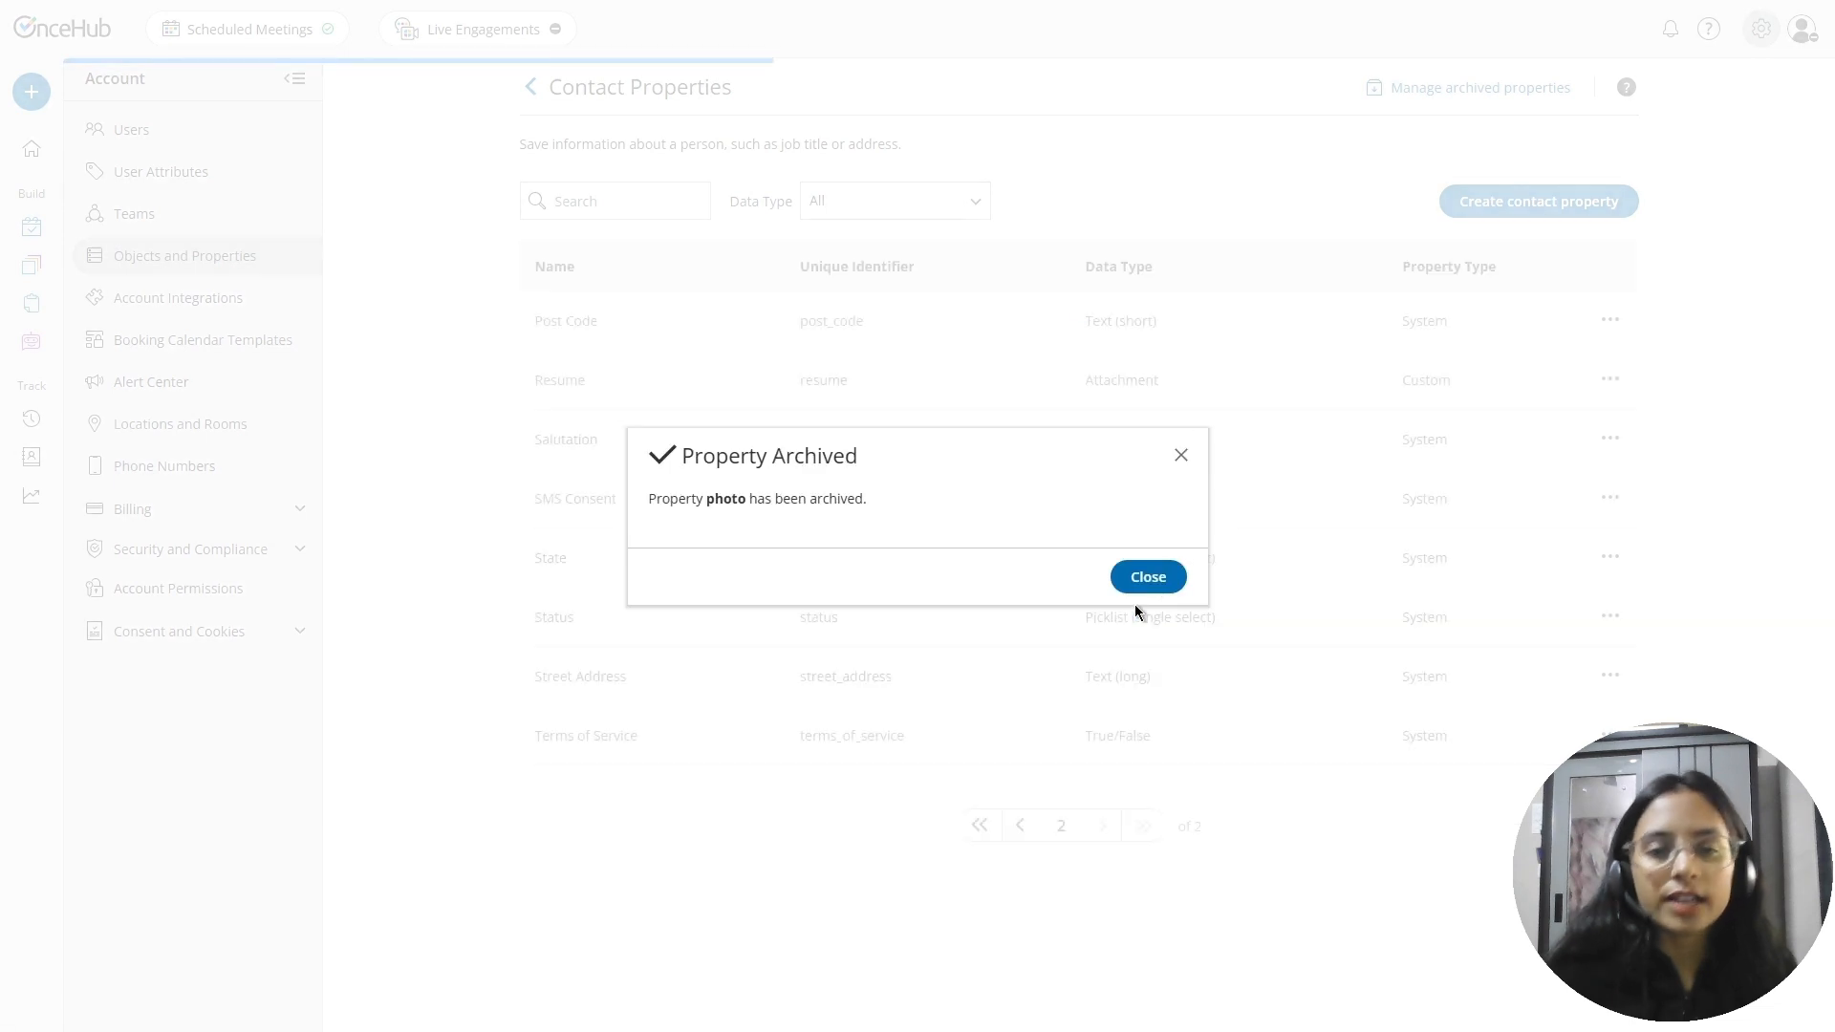
pyautogui.click(1139, 576)
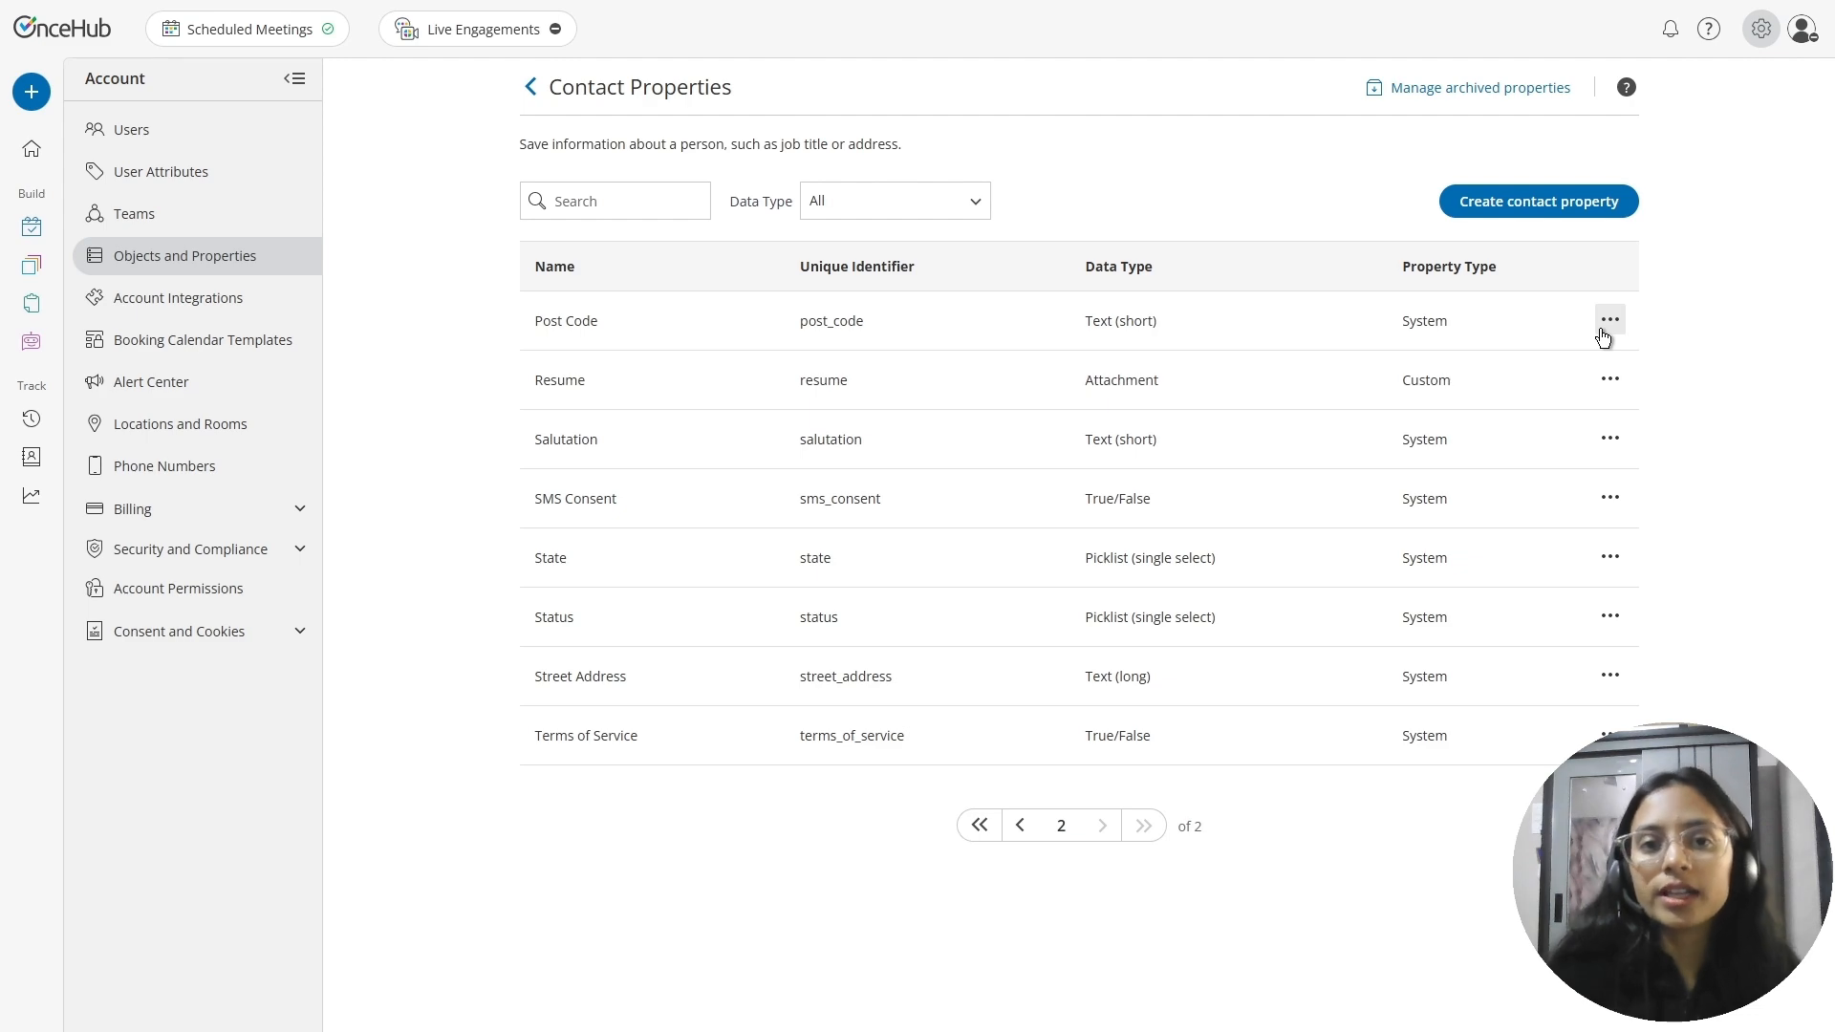
# Restore the Photo property from the archived contact properties
pyautogui.click(1416, 96)
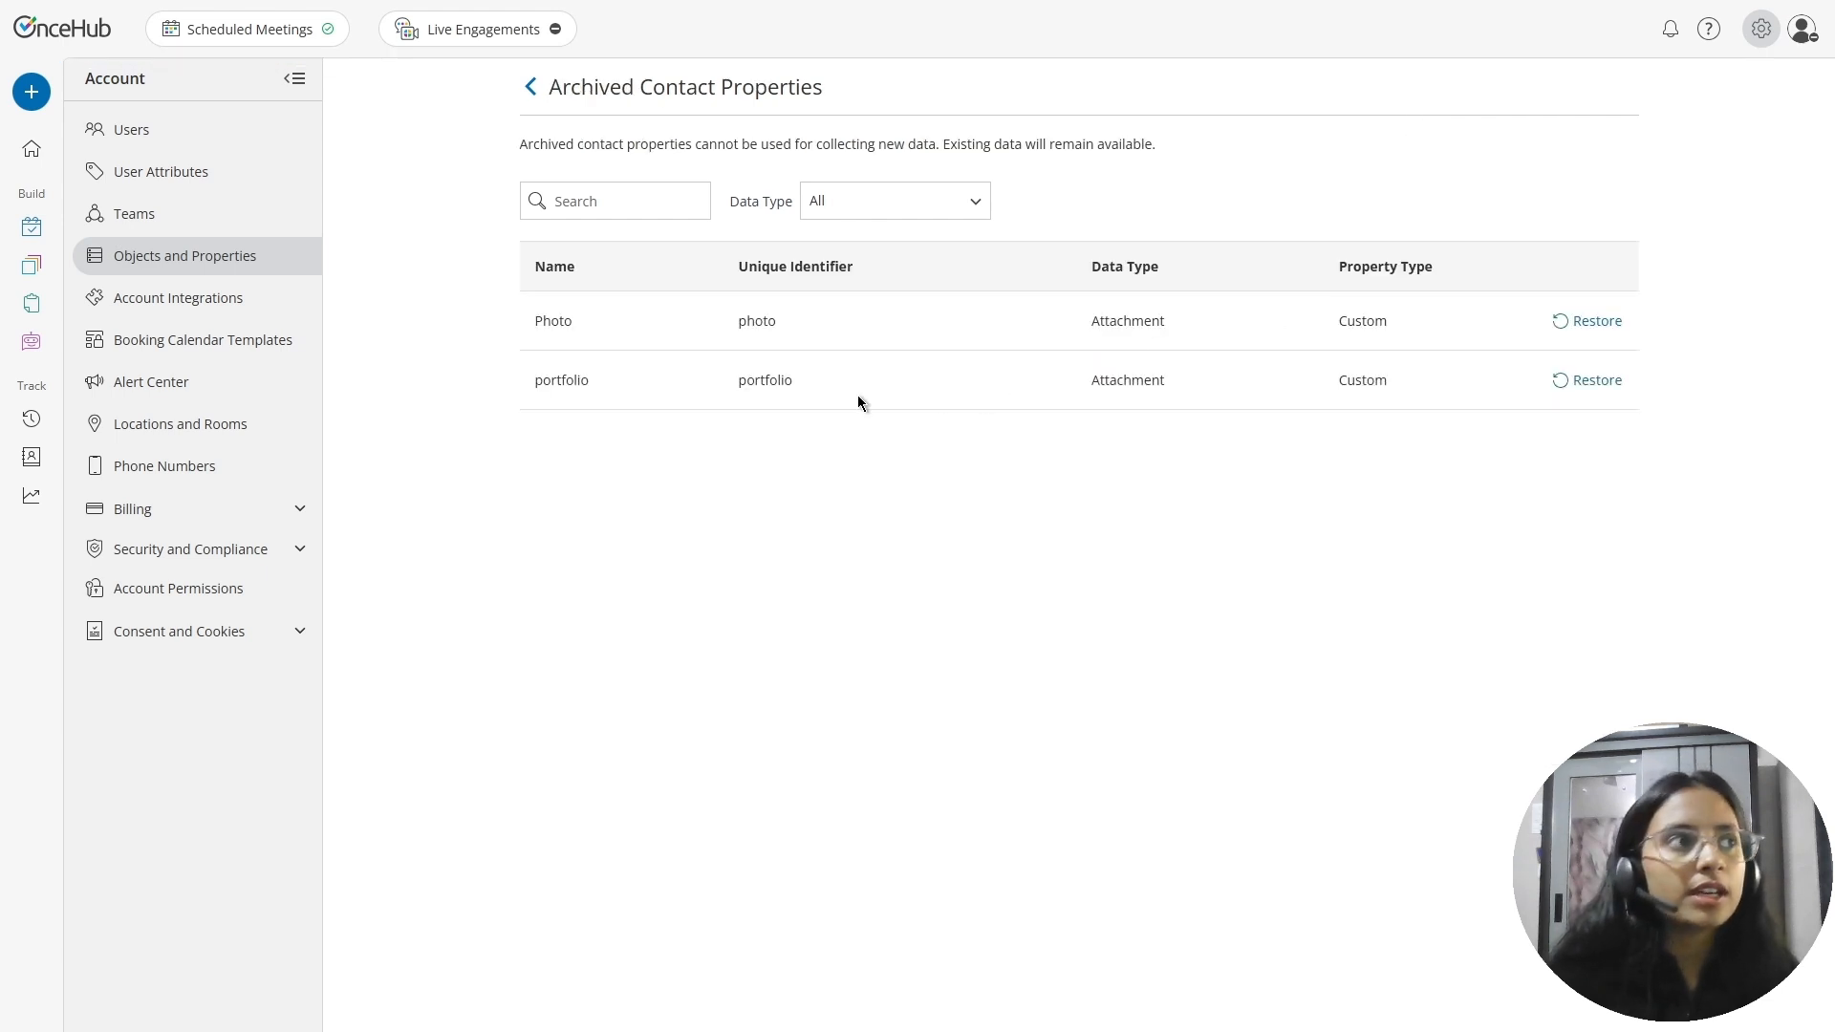
pyautogui.click(1586, 330)
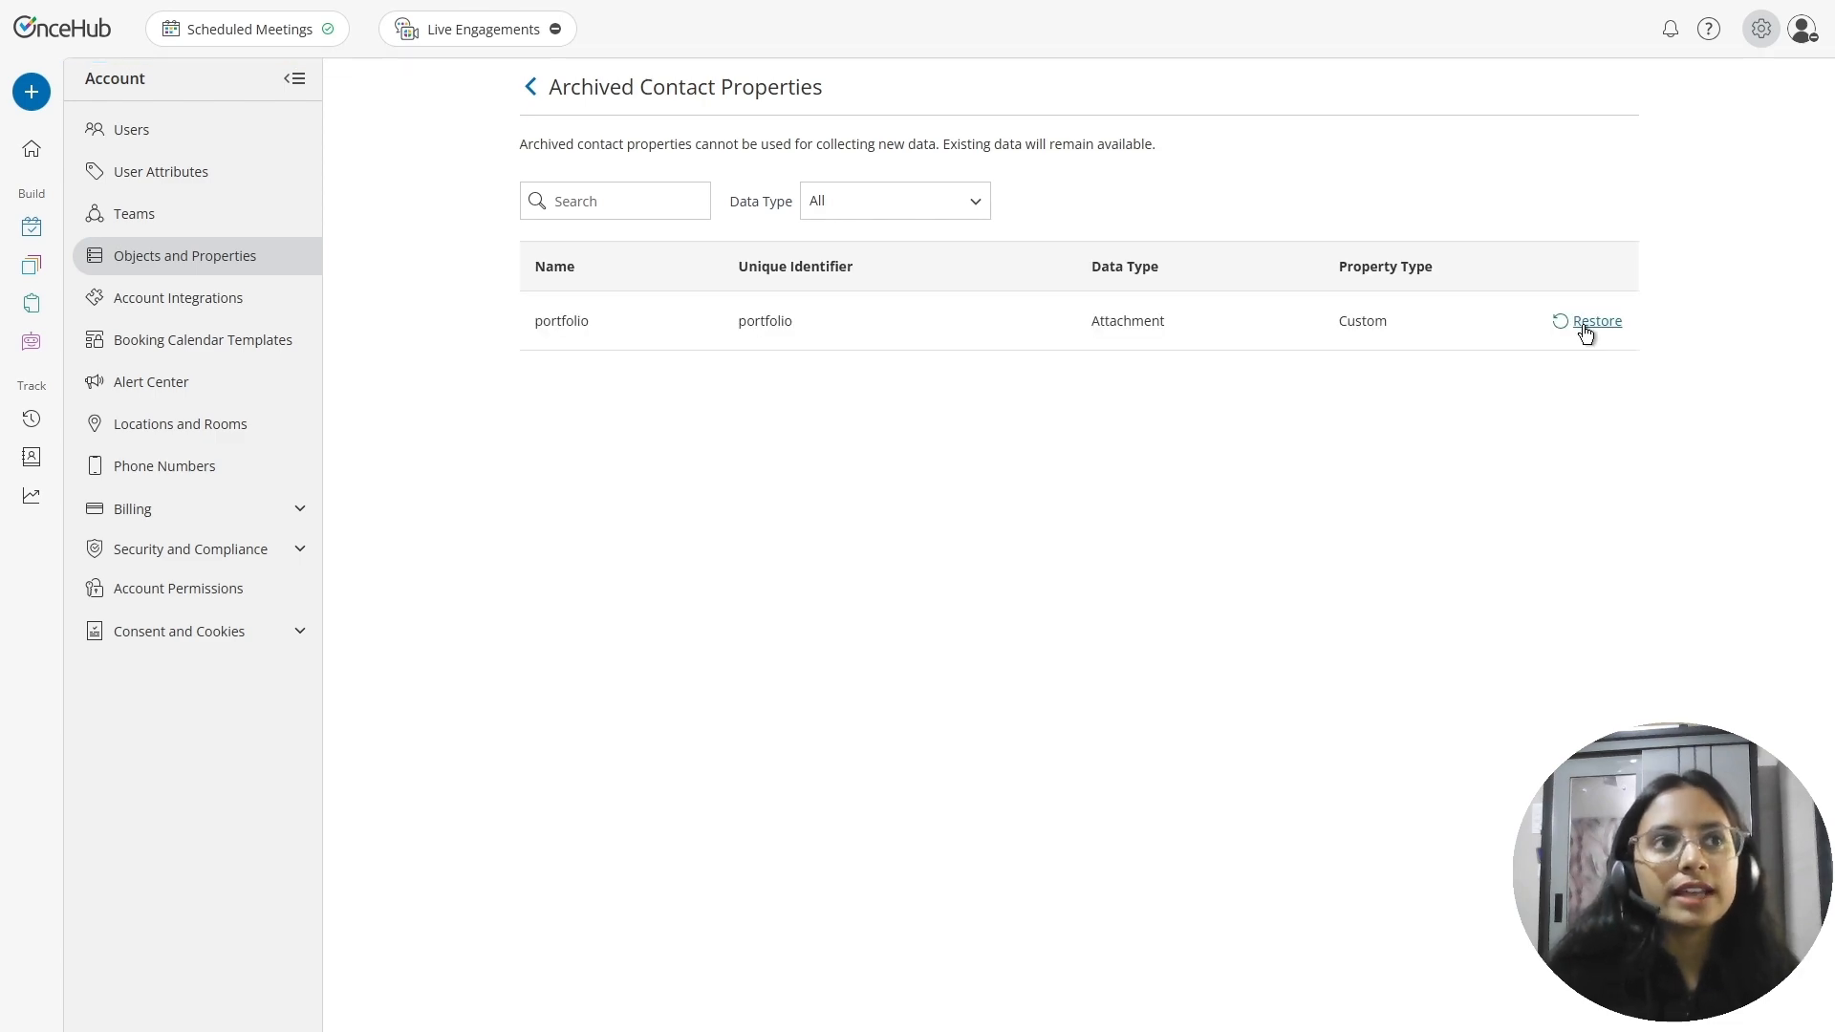